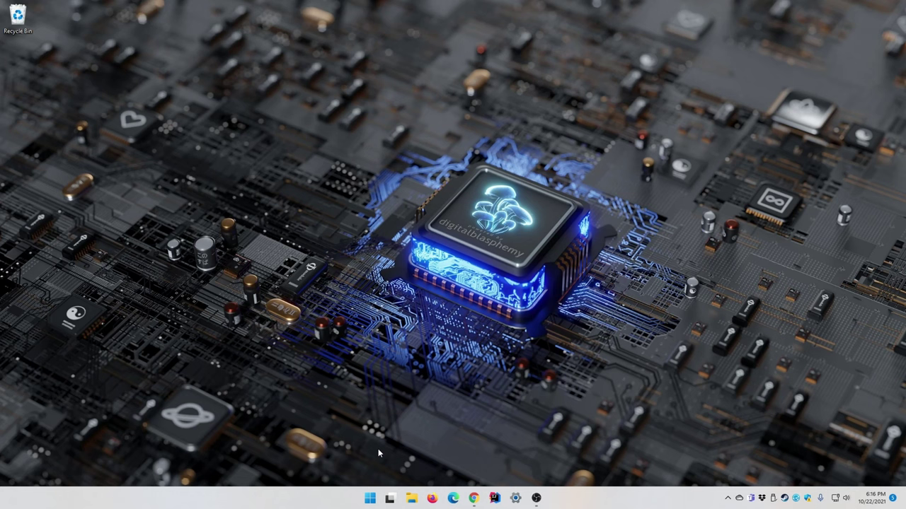
Open Advanced network settings listing the Ethernet (Intel I219-V) and Ethernet 2 (Mellanox ConnectX-3) adapters
{"action": "right_click", "coordinate": [369, 498]}
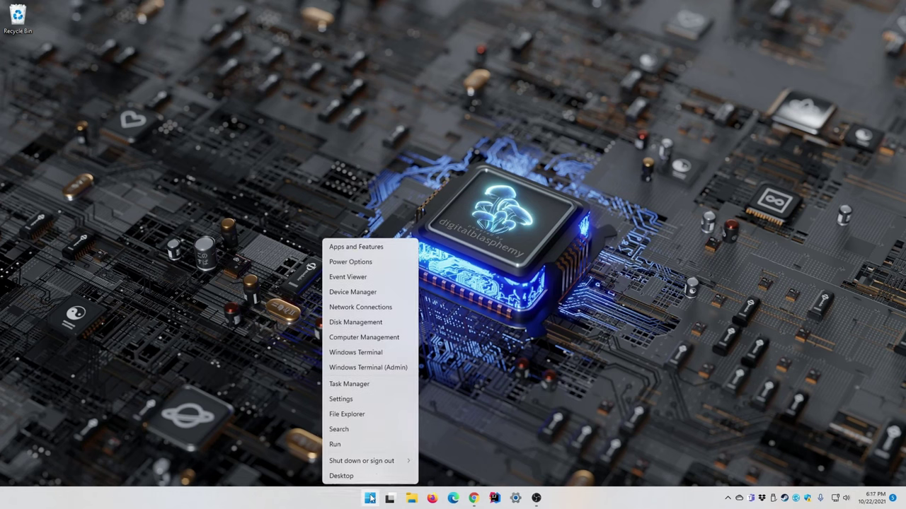
{"action": "left_click", "coordinate": [341, 399]}
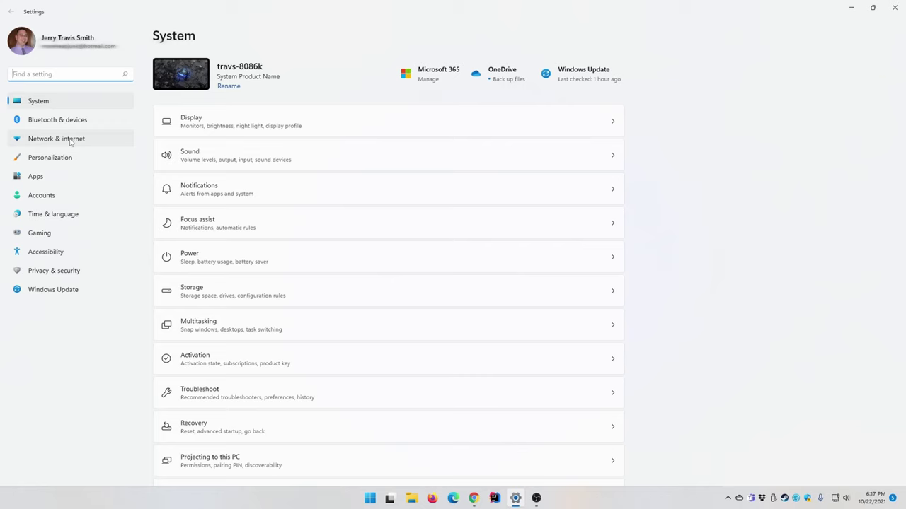
{"action": "left_click", "coordinate": [71, 139]}
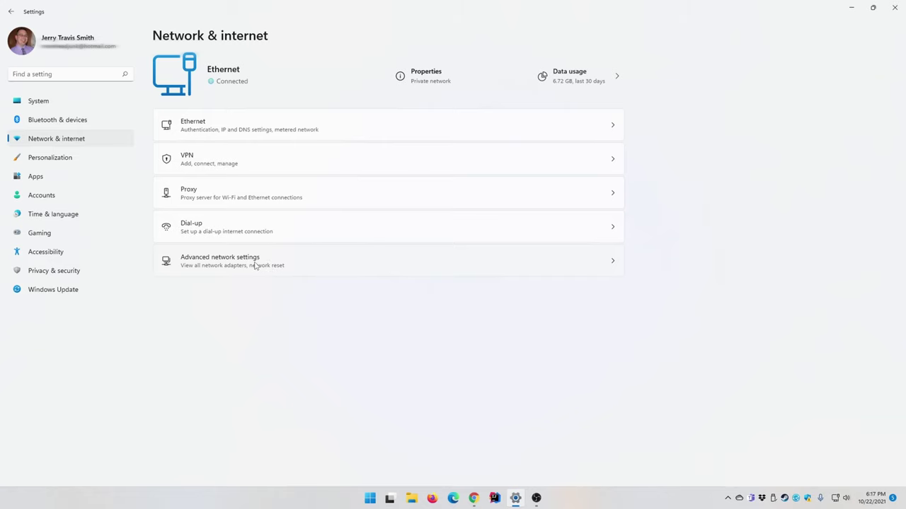
{"action": "left_click", "coordinate": [255, 264]}
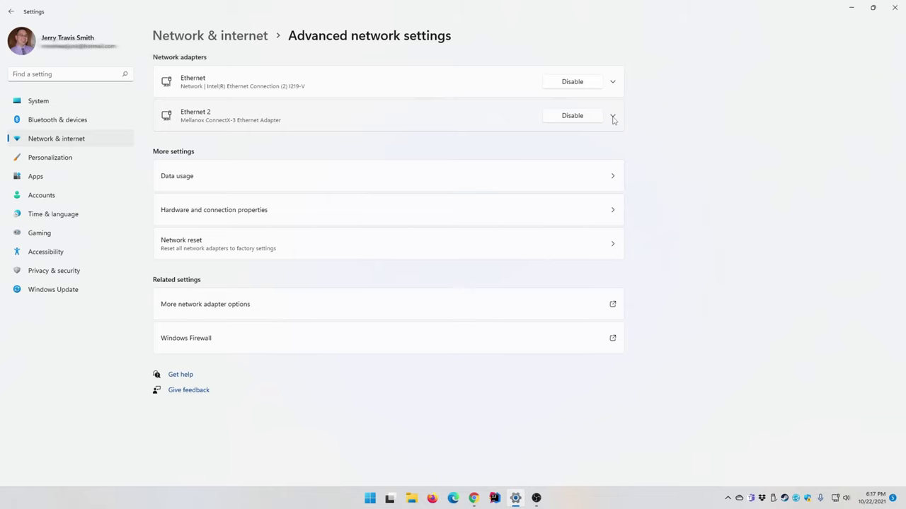
Rename the Ethernet 2 Mellanox ConnectX-3 adapter to 'Mellanox 10GB' and view its properties
{"action": "left_click", "coordinate": [613, 117]}
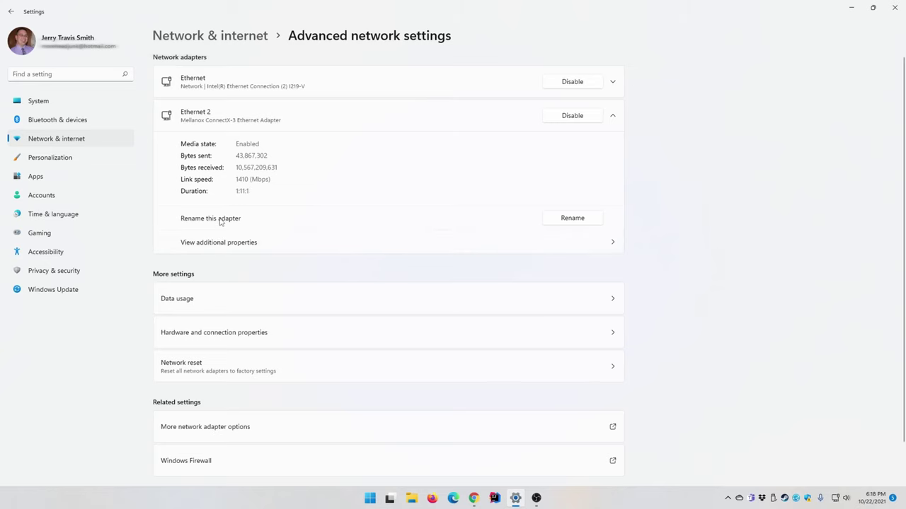
{"action": "left_click", "coordinate": [553, 218]}
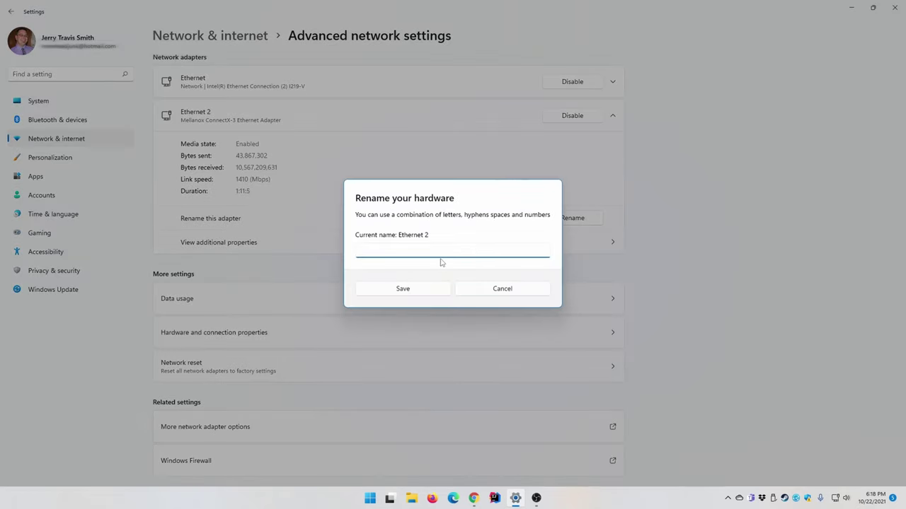
{"action": "type", "text": "Mellanox 10GB"}
{"action": "left_click", "coordinate": [412, 291]}
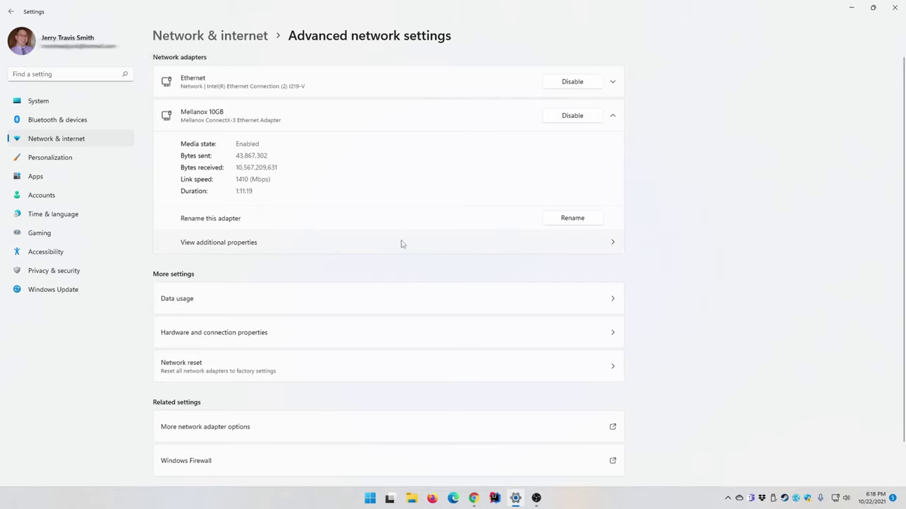
{"action": "left_click", "coordinate": [329, 246]}
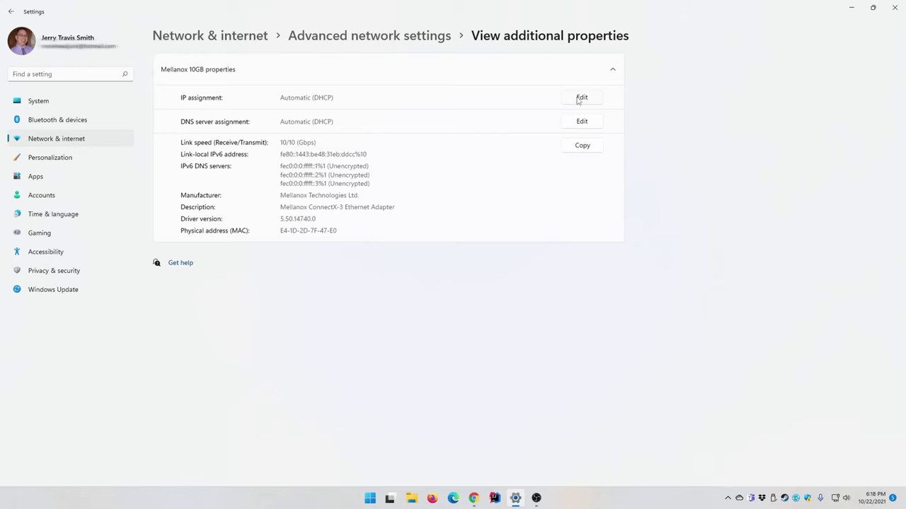
Set the Mellanox 10GB adapter to Manual IPv4 and enter IP address 192.168.1.11
{"action": "left_click", "coordinate": [578, 100]}
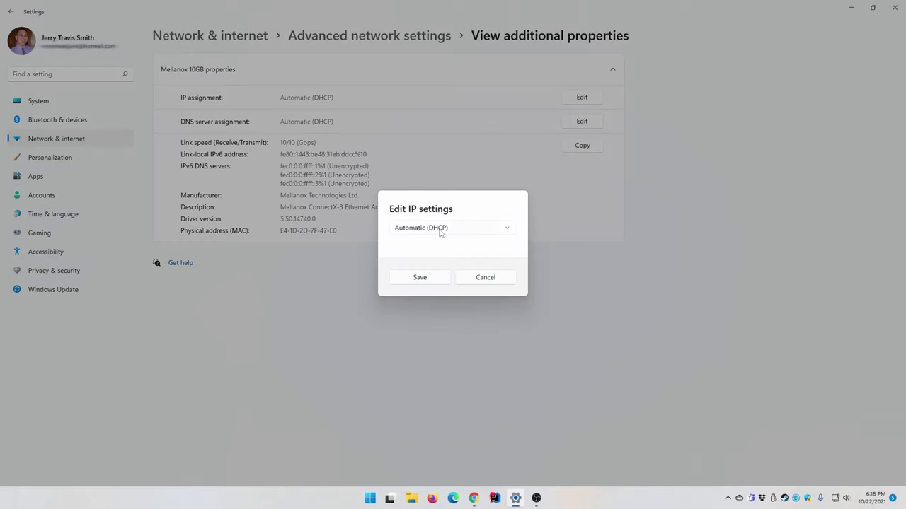
{"action": "left_click", "coordinate": [439, 233]}
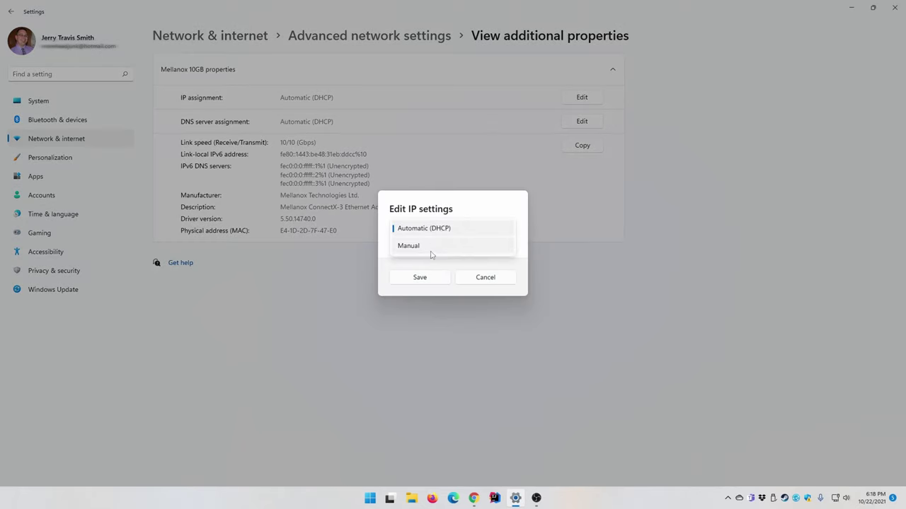
{"action": "left_click", "coordinate": [429, 248]}
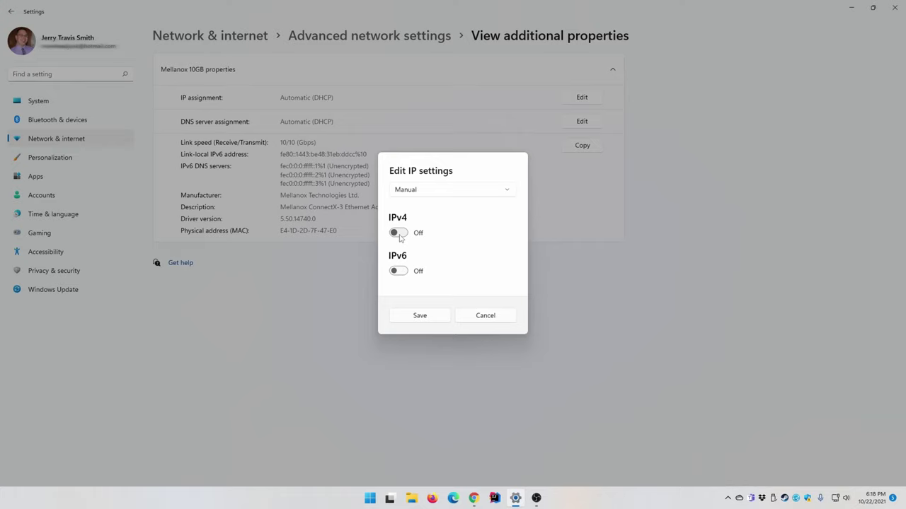
{"action": "left_click", "coordinate": [399, 233]}
{"action": "left_click", "coordinate": [428, 181]}
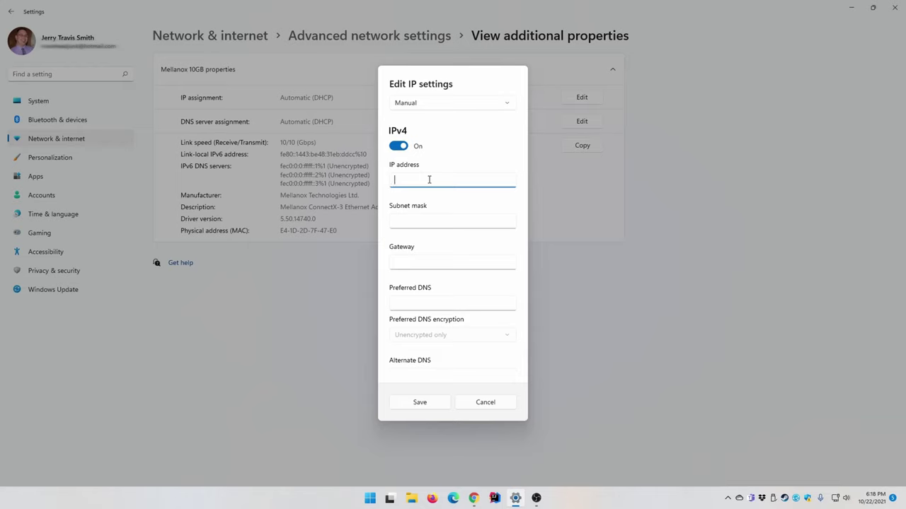
{"action": "type", "text": "192.168.1.11"}
Enter subnet mask 255.255.255.0 and gateway 192.168.1.10 for the Mellanox 10GB adapter
{"action": "left_click_drag", "start_coordinate": [420, 181], "coordinate": [390, 182]}
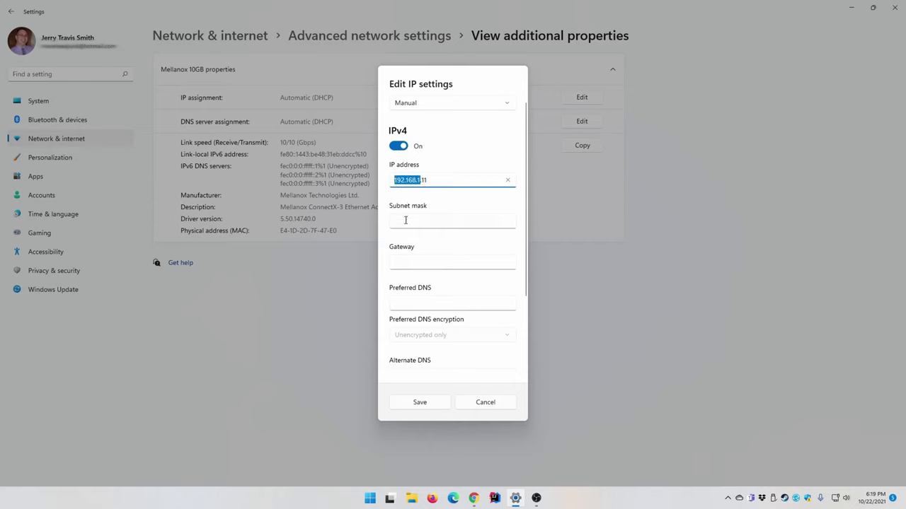
{"action": "left_click", "coordinate": [405, 220]}
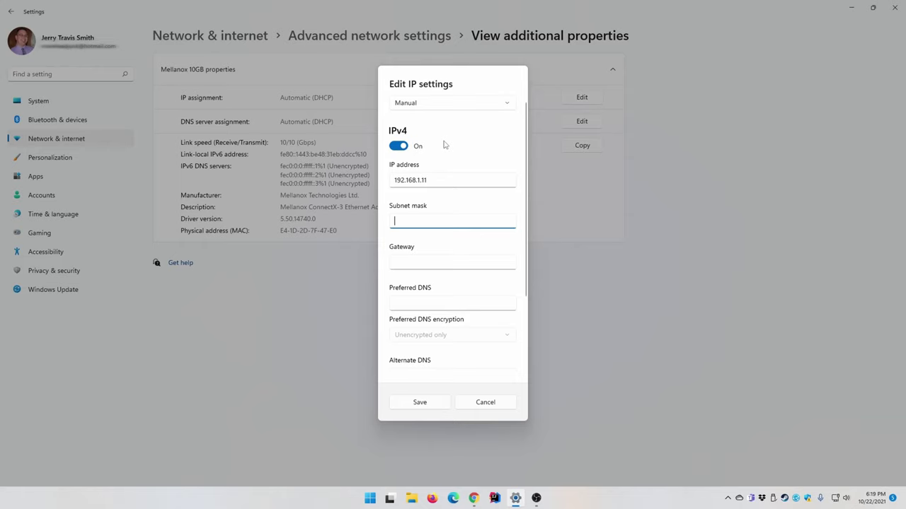
{"action": "type", "text": "255.255.255.0"}
{"action": "left_click", "coordinate": [423, 260]}
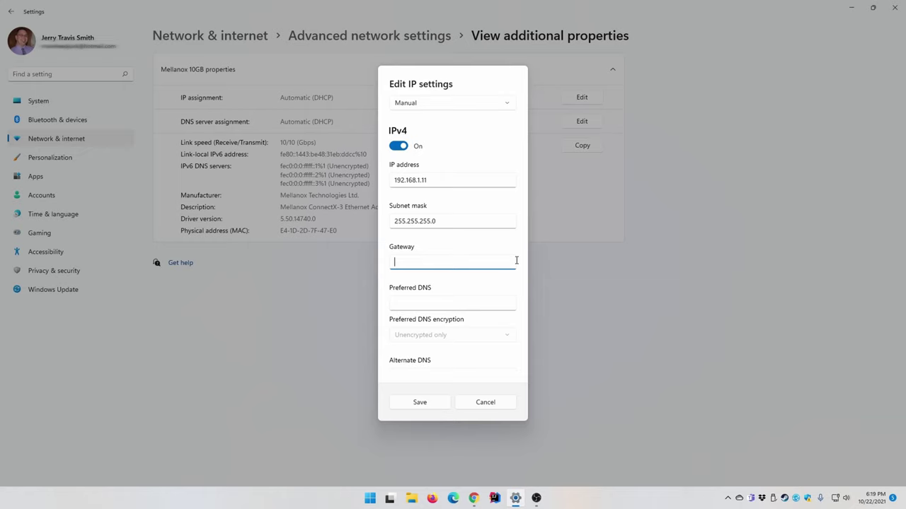
{"action": "type", "text": "192.168.1.10"}
{"action": "left_click_drag", "start_coordinate": [465, 262], "coordinate": [382, 266]}
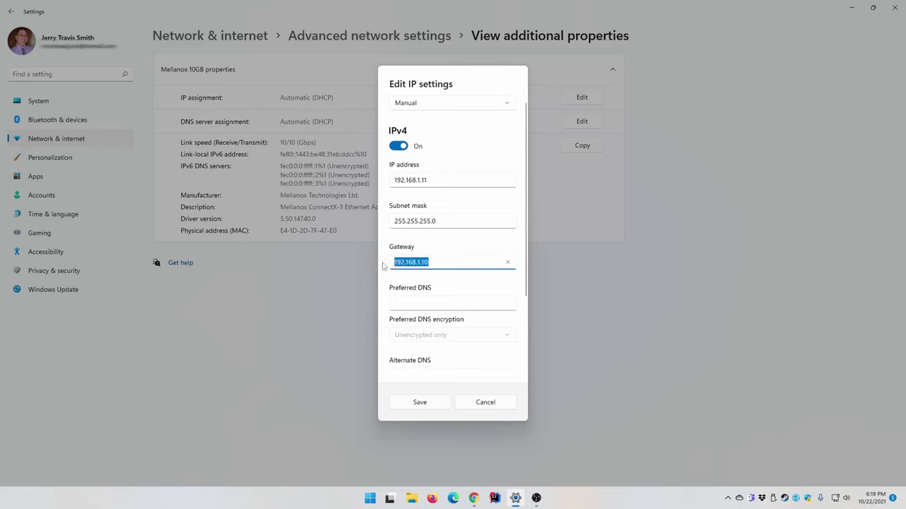
{"action": "left_click", "coordinate": [440, 262]}
Save the manual IPv4 settings after adding preferred DNS 192.168.1.10
{"action": "left_click", "coordinate": [422, 402]}
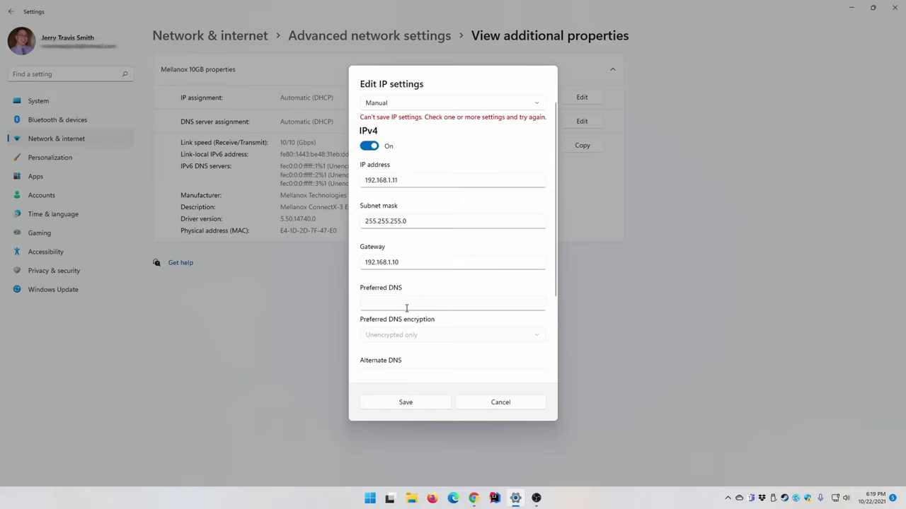
{"action": "left_click", "coordinate": [372, 304]}
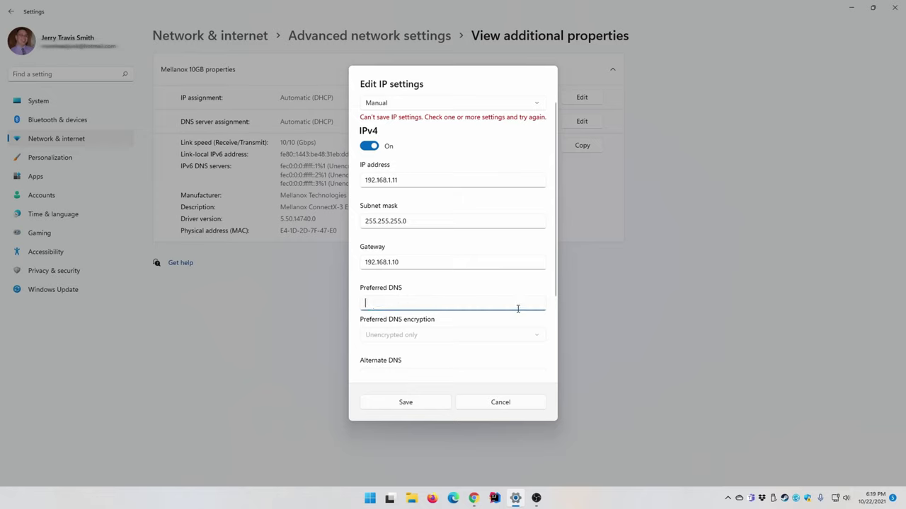
{"action": "type", "text": "192.168.1.10"}
{"action": "left_click_drag", "start_coordinate": [408, 305], "coordinate": [343, 303]}
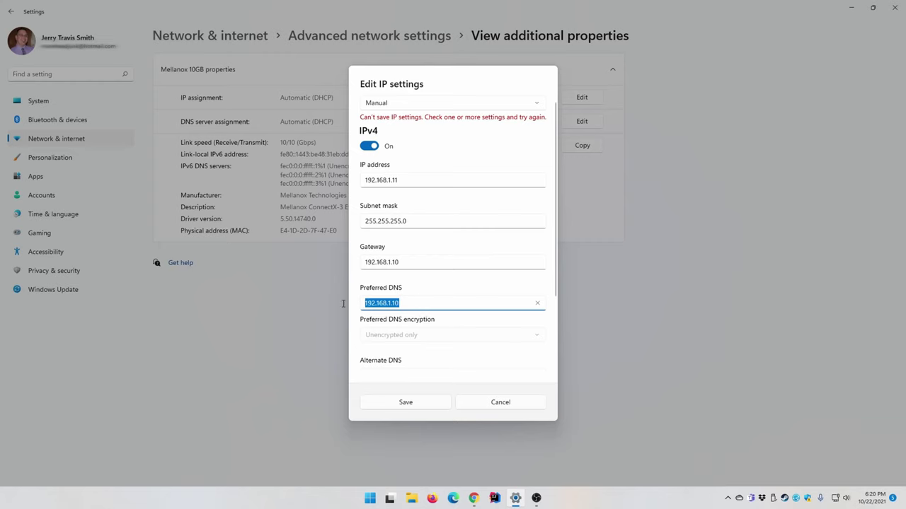
{"action": "left_click", "coordinate": [405, 402]}
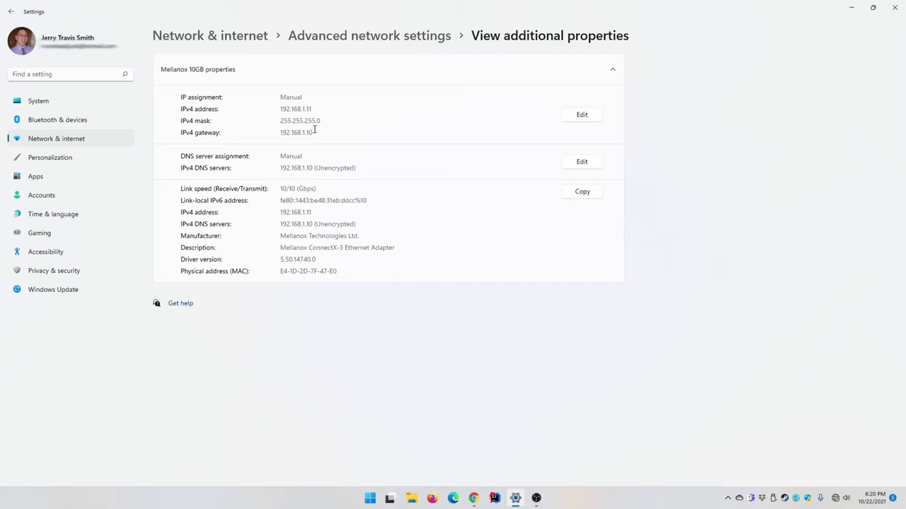
Check the saved IPv4 gateway value, then switch to the browser showing Unraid
{"action": "left_click_drag", "start_coordinate": [315, 130], "coordinate": [276, 135]}
{"action": "left_click", "coordinate": [283, 133]}
{"action": "left_click_drag", "start_coordinate": [315, 133], "coordinate": [276, 134]}
{"action": "left_click", "coordinate": [314, 166]}
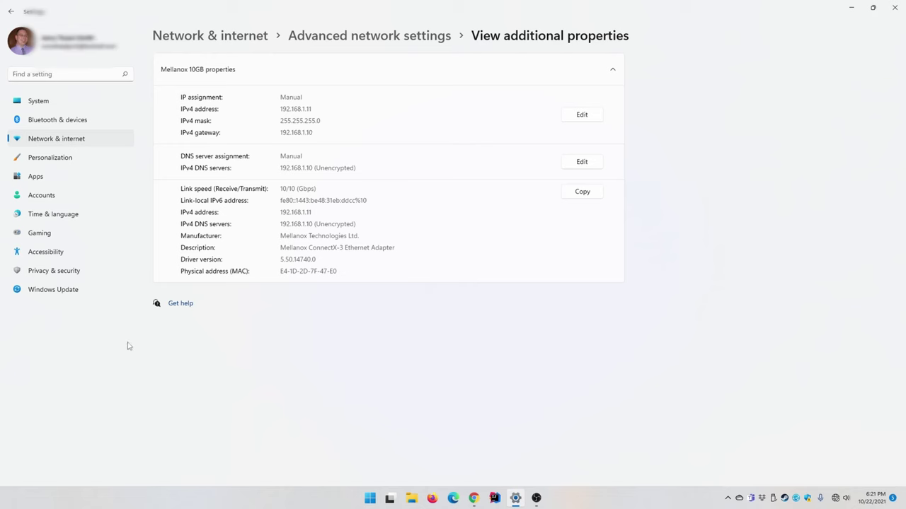
{"action": "left_click", "coordinate": [476, 499]}
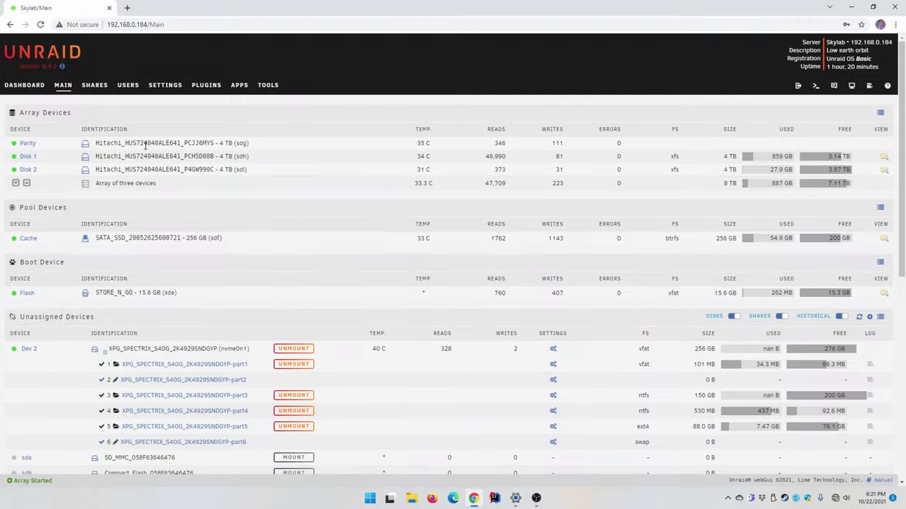
Check the Docker settings, leaving Enable Docker set to No
{"action": "left_click", "coordinate": [166, 85]}
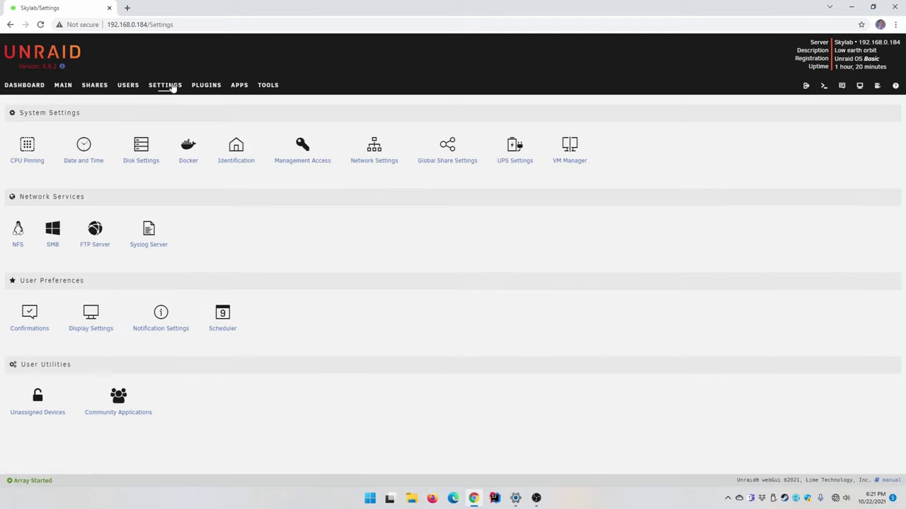
{"action": "left_click", "coordinate": [187, 152]}
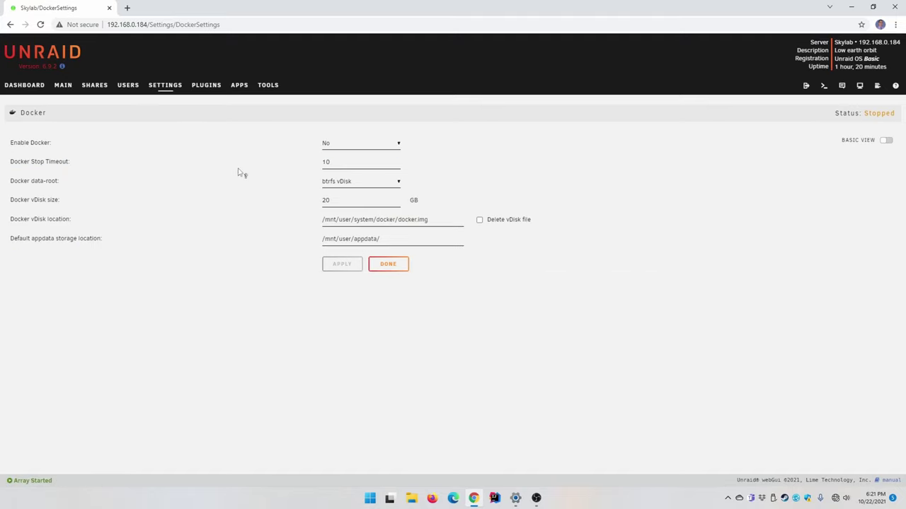
{"action": "left_click", "coordinate": [335, 146]}
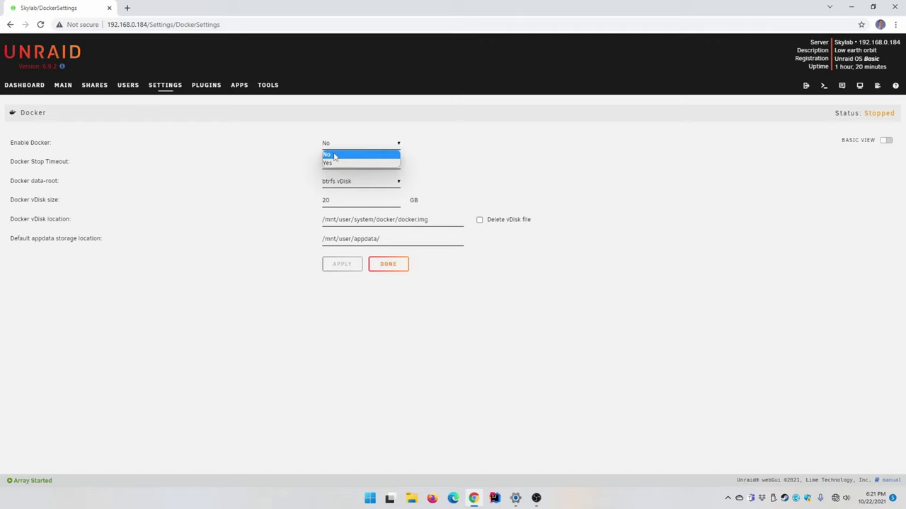
{"action": "left_click", "coordinate": [336, 156]}
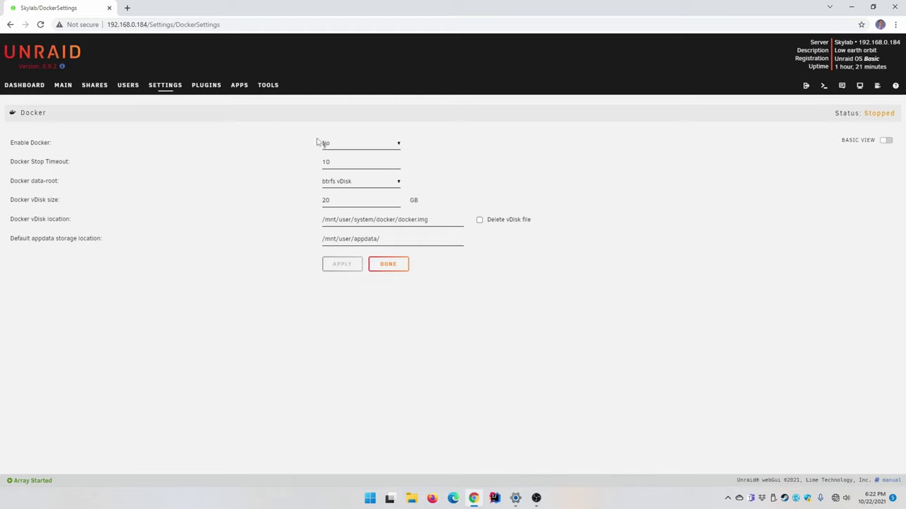
{"action": "left_click", "coordinate": [168, 87]}
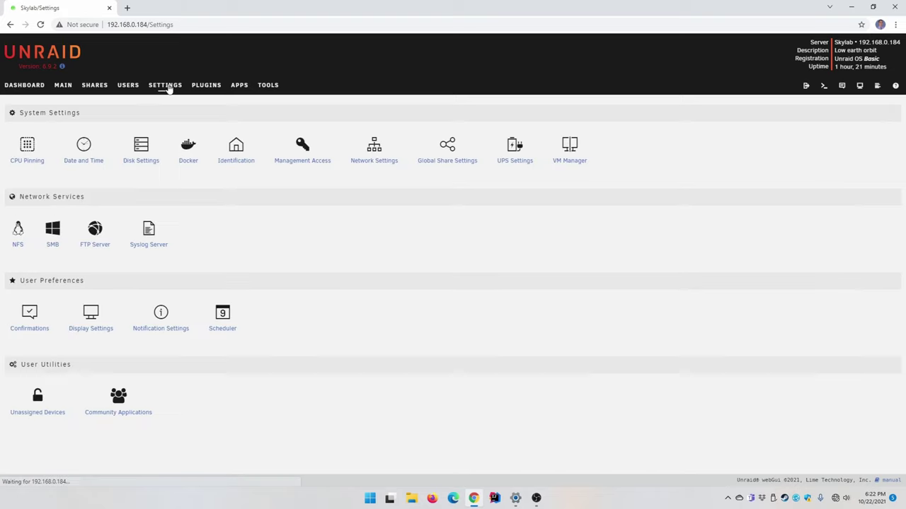
Leave Enable VMs at No in VM Manager and confirm the stopped status
{"action": "left_click", "coordinate": [571, 155]}
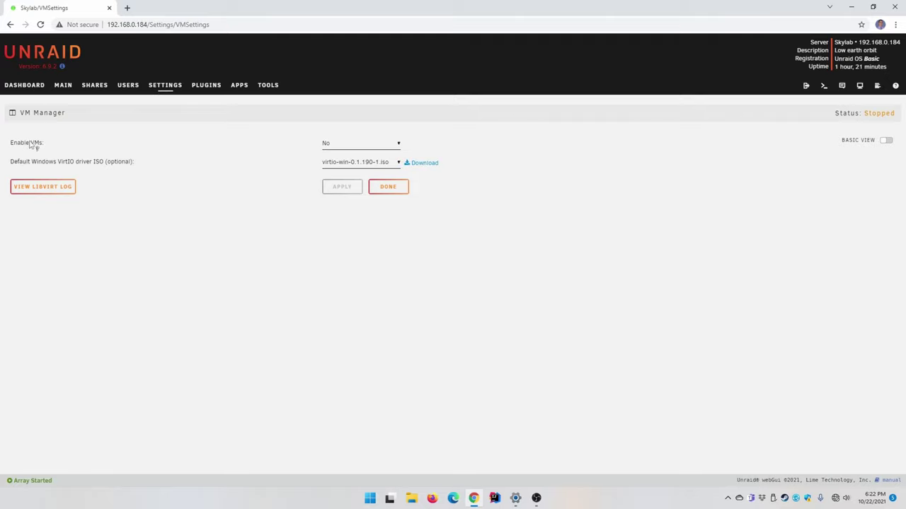
{"action": "left_click", "coordinate": [345, 145]}
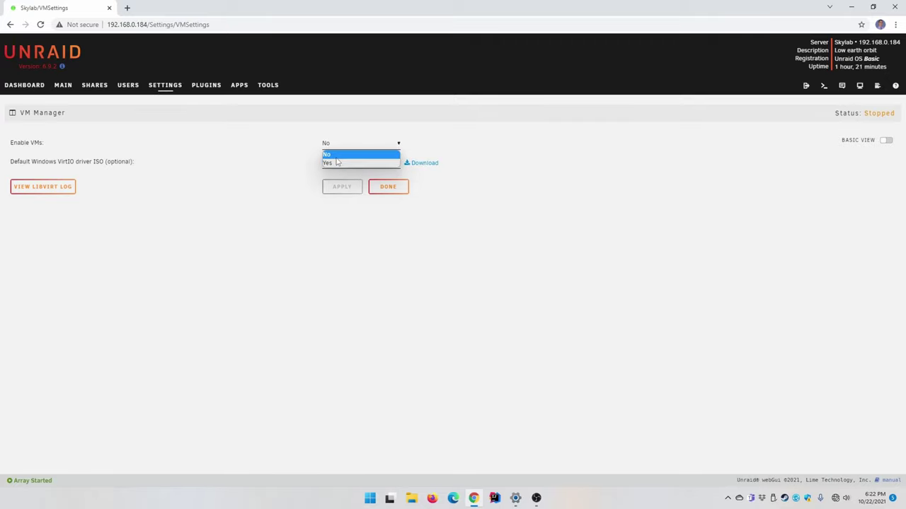
{"action": "left_click", "coordinate": [338, 160]}
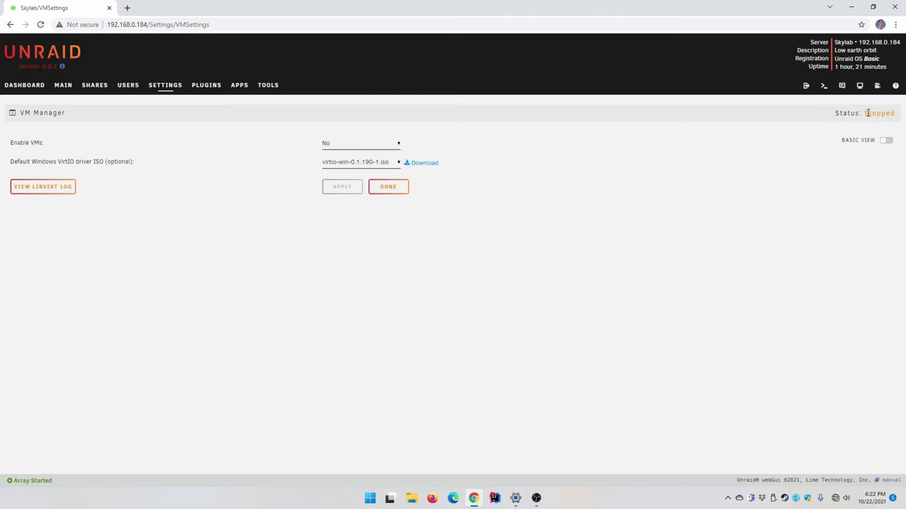
{"action": "left_click_drag", "start_coordinate": [864, 114], "coordinate": [804, 124]}
{"action": "left_click", "coordinate": [590, 161]}
Open Network Settings showing eth0 (Main LAN) on automatic IPv4 at 192.168.0.184
{"action": "left_click", "coordinate": [162, 87]}
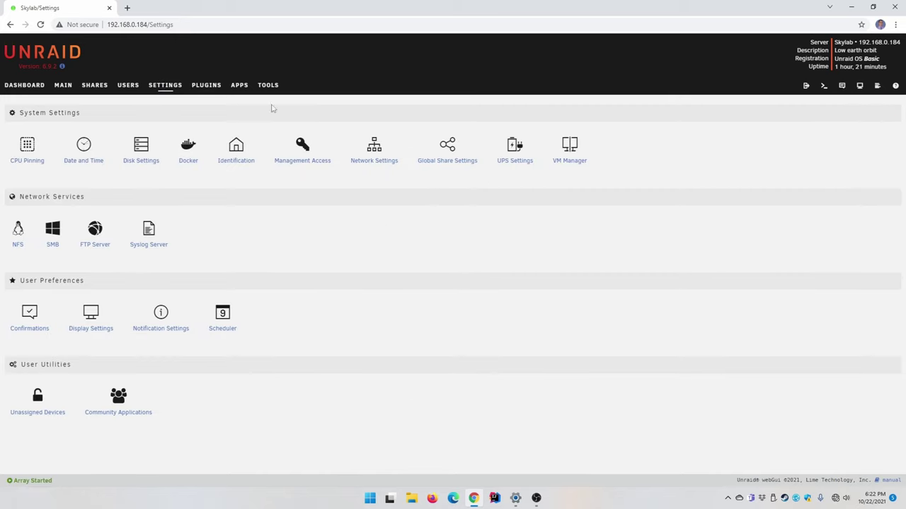
{"action": "left_click", "coordinate": [380, 161]}
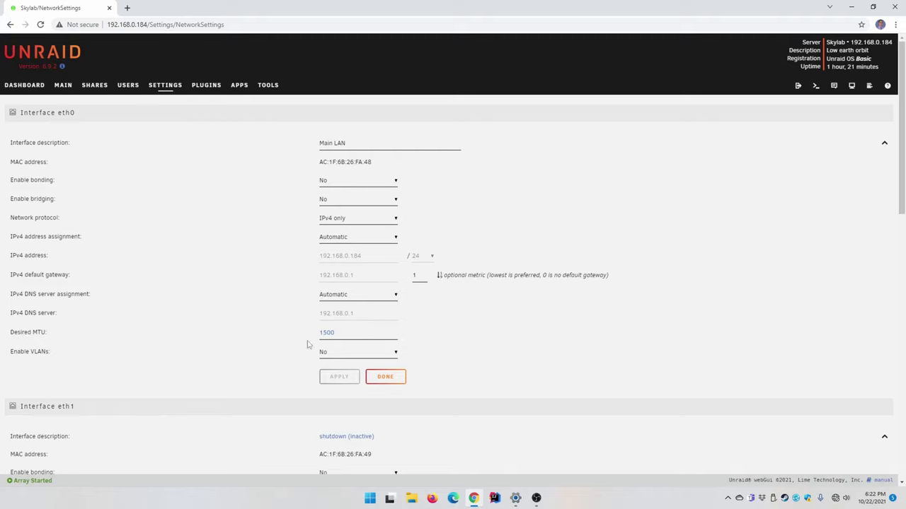
{"action": "scroll", "coordinate": [311, 353], "scroll_direction": "down", "scroll_amount": 2}
{"action": "scroll", "coordinate": [255, 322], "scroll_direction": "down", "scroll_amount": 2}
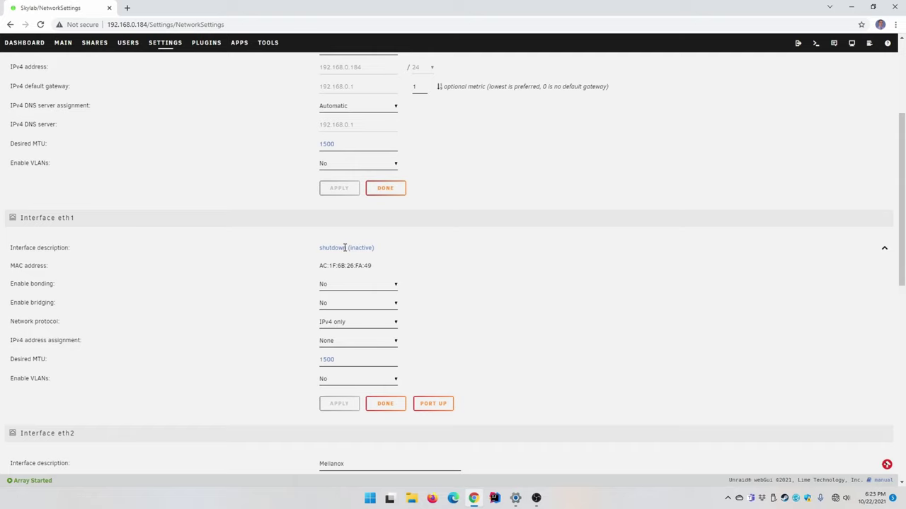
{"action": "scroll", "coordinate": [345, 257], "scroll_direction": "down", "scroll_amount": 2}
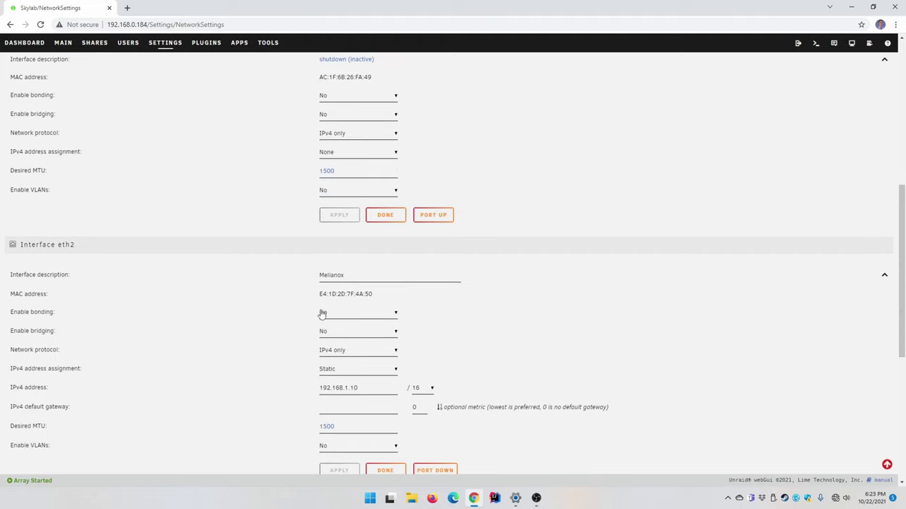
{"action": "scroll", "coordinate": [355, 312], "scroll_direction": "up", "scroll_amount": 8}
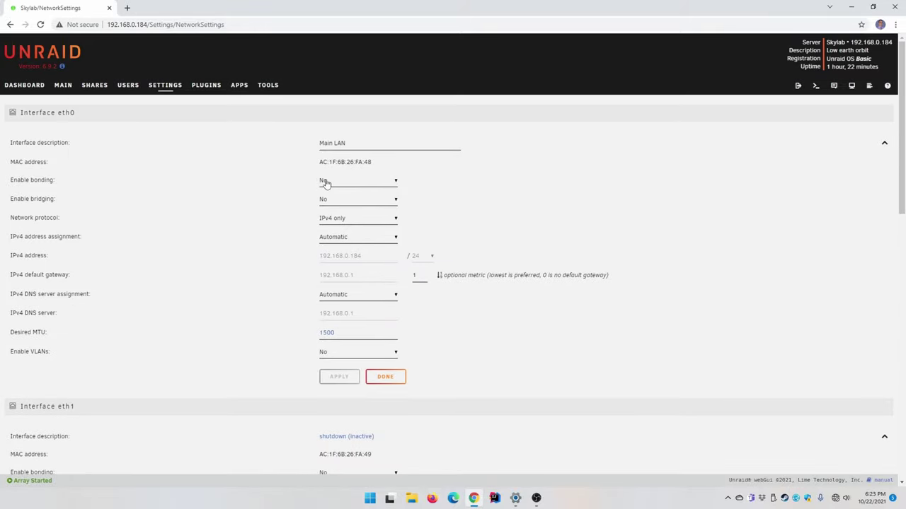
{"action": "left_click", "coordinate": [395, 185]}
Temporarily enable bonding on eth0 to inspect the bonding modes and bond0 member choices
{"action": "left_click", "coordinate": [397, 185]}
{"action": "scroll", "coordinate": [350, 322], "scroll_direction": "down", "scroll_amount": 3}
{"action": "scroll", "coordinate": [352, 327], "scroll_direction": "up", "scroll_amount": 3}
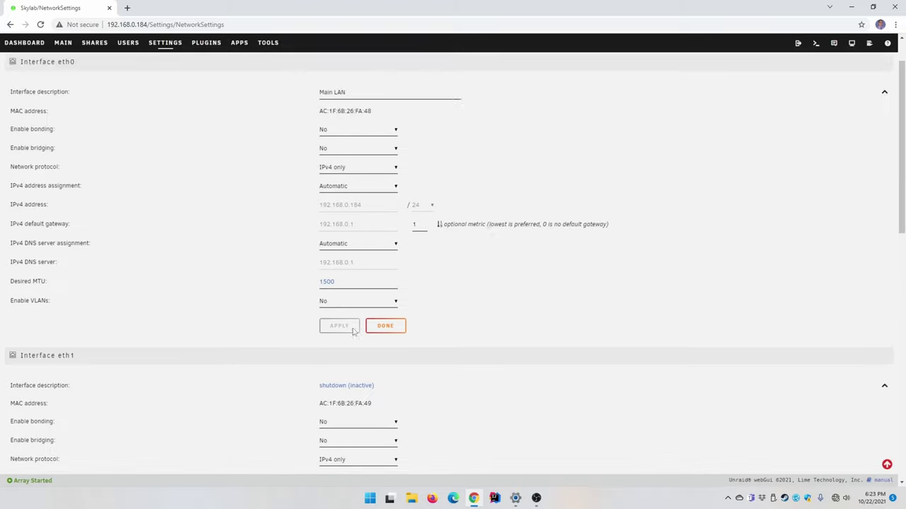
{"action": "left_click", "coordinate": [347, 184]}
{"action": "left_click", "coordinate": [345, 201]}
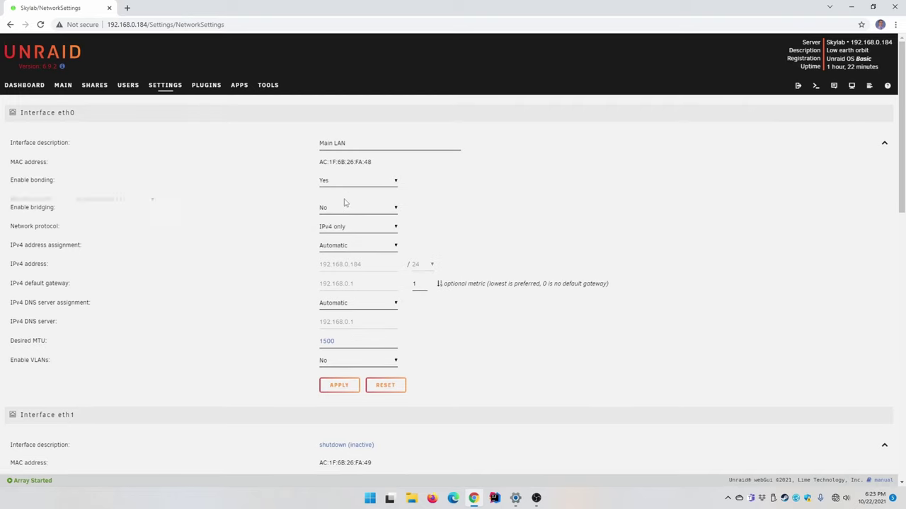
{"action": "left_click", "coordinate": [386, 200]}
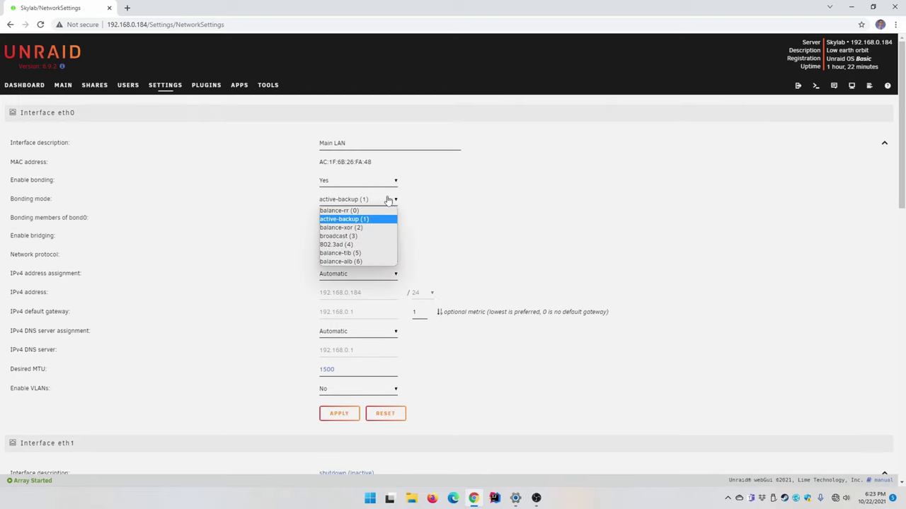
{"action": "left_click", "coordinate": [389, 201]}
{"action": "left_click", "coordinate": [382, 221]}
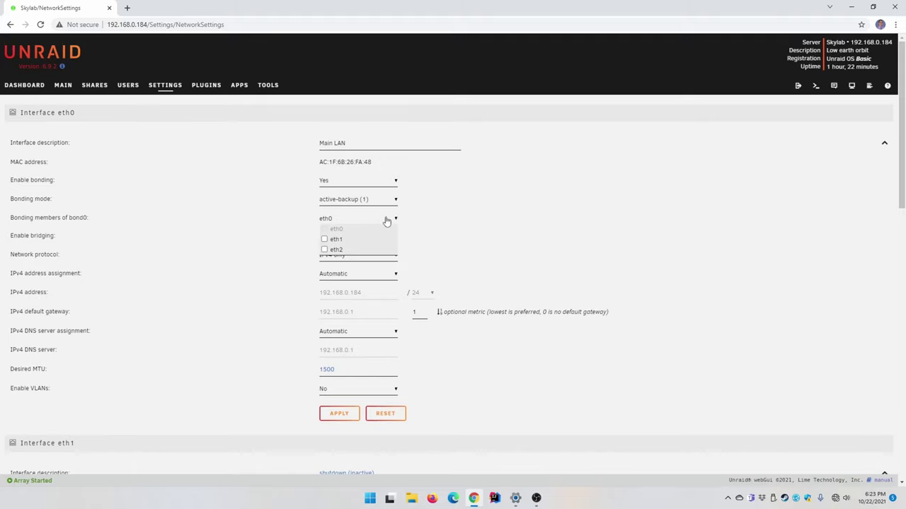
{"action": "left_click", "coordinate": [387, 221]}
{"action": "left_click", "coordinate": [387, 221]}
Set eth0's bonding back to No and apply its interface settings
{"action": "left_click", "coordinate": [359, 187]}
{"action": "left_click", "coordinate": [356, 190]}
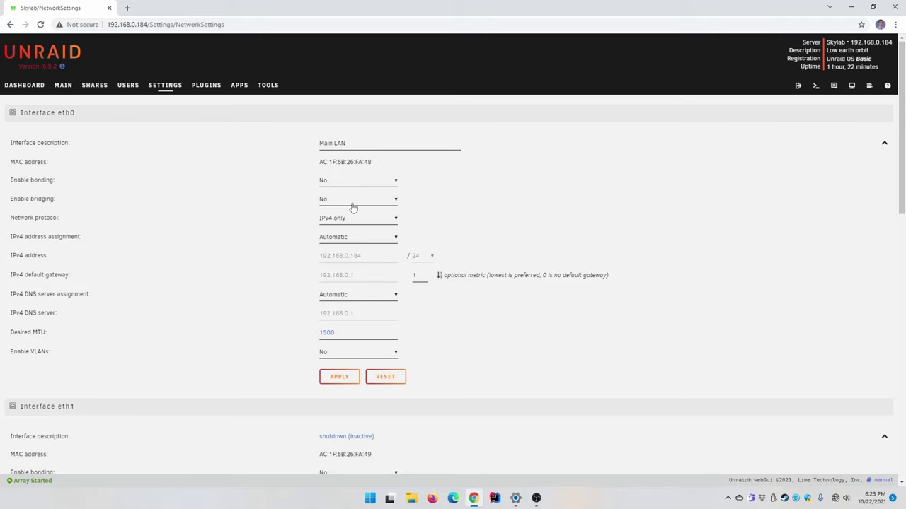
{"action": "scroll", "coordinate": [345, 211], "scroll_direction": "down", "scroll_amount": 1}
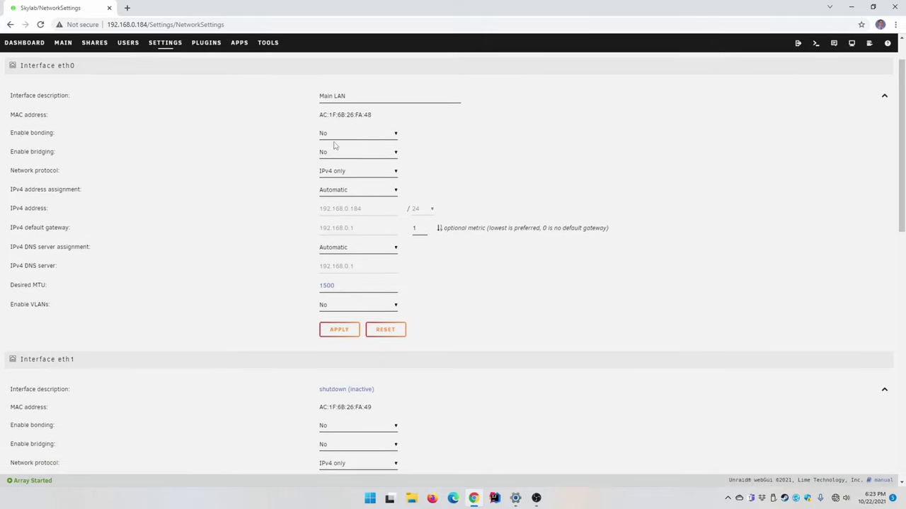
{"action": "scroll", "coordinate": [343, 213], "scroll_direction": "down", "scroll_amount": 1}
{"action": "left_click", "coordinate": [346, 285]}
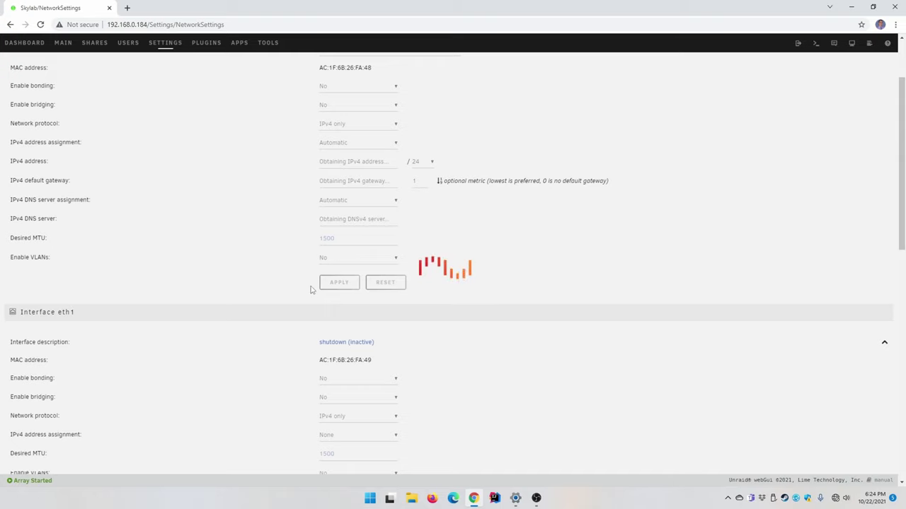
Keep eth2 Static at 192.168.1.10/16 and read the empty default gateway's help note
{"action": "scroll", "coordinate": [317, 293], "scroll_direction": "down", "scroll_amount": 3}
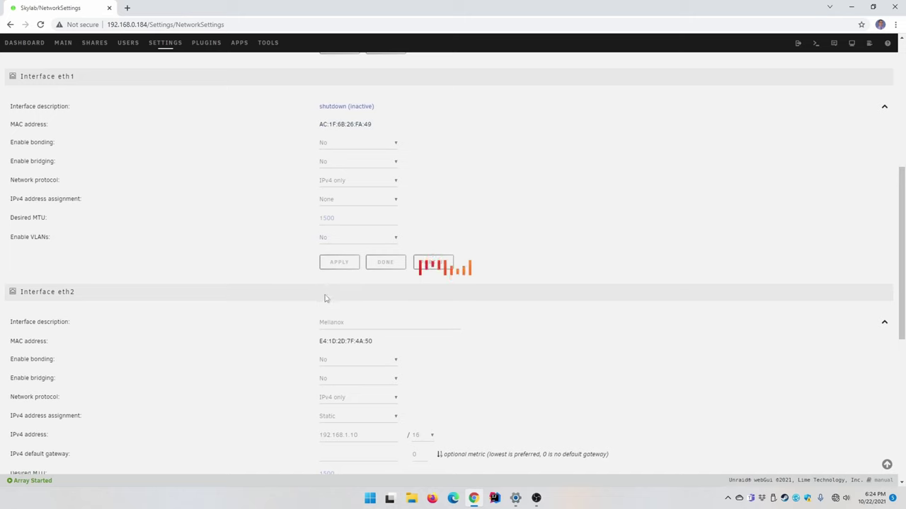
{"action": "scroll", "coordinate": [324, 315], "scroll_direction": "down", "scroll_amount": 10}
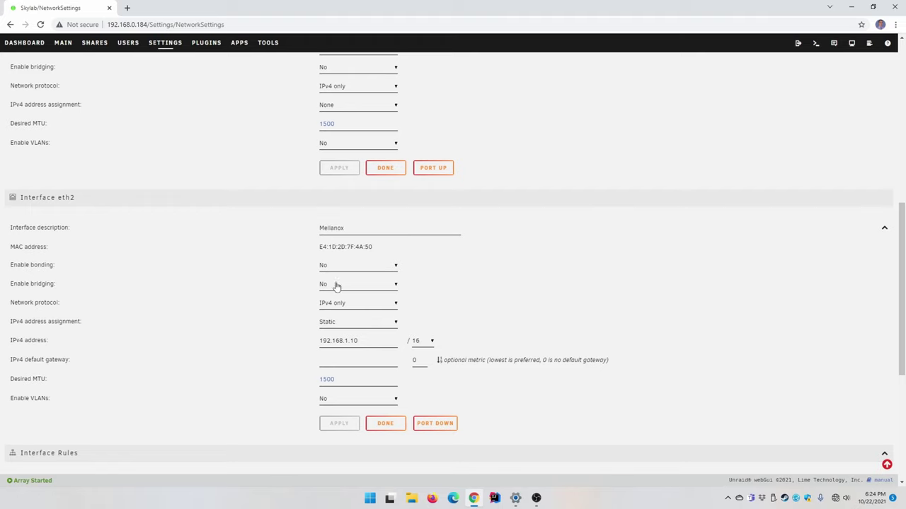
{"action": "left_click", "coordinate": [333, 324]}
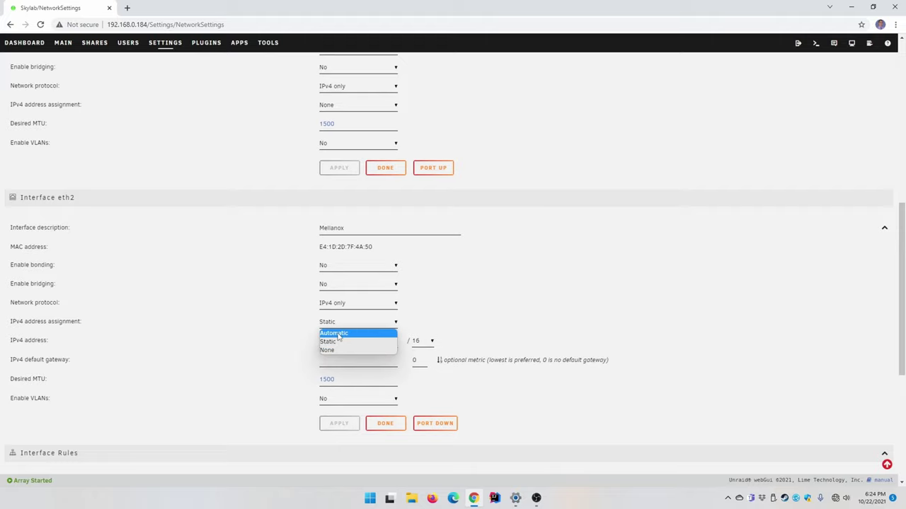
{"action": "left_click", "coordinate": [339, 343]}
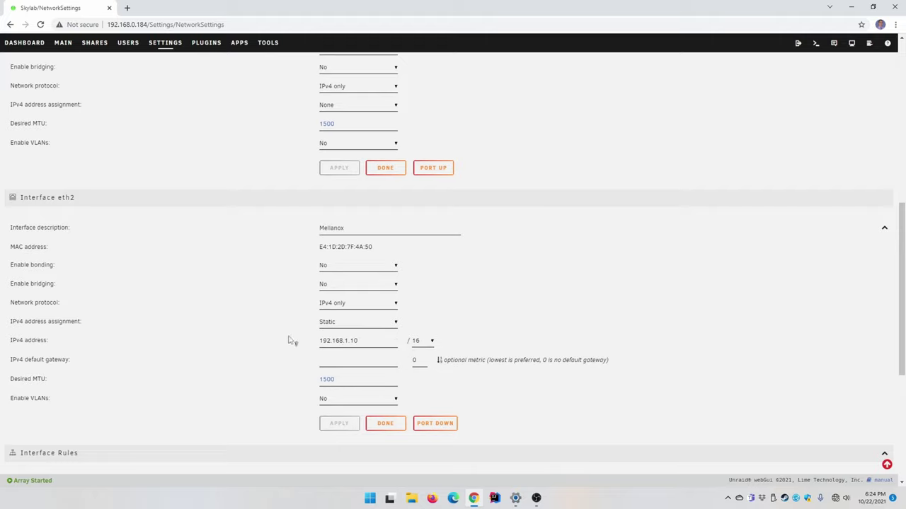
{"action": "left_click_drag", "start_coordinate": [376, 340], "coordinate": [319, 345]}
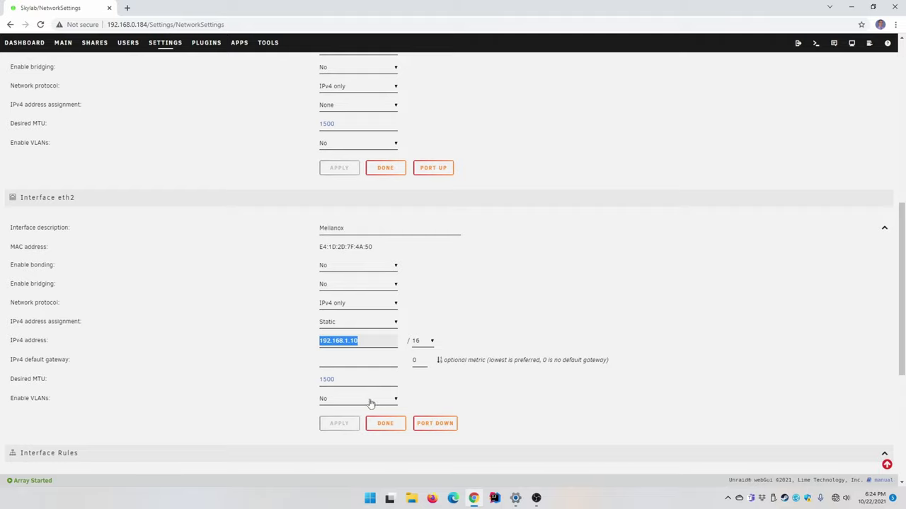
{"action": "left_click", "coordinate": [343, 360]}
{"action": "left_click", "coordinate": [288, 361]}
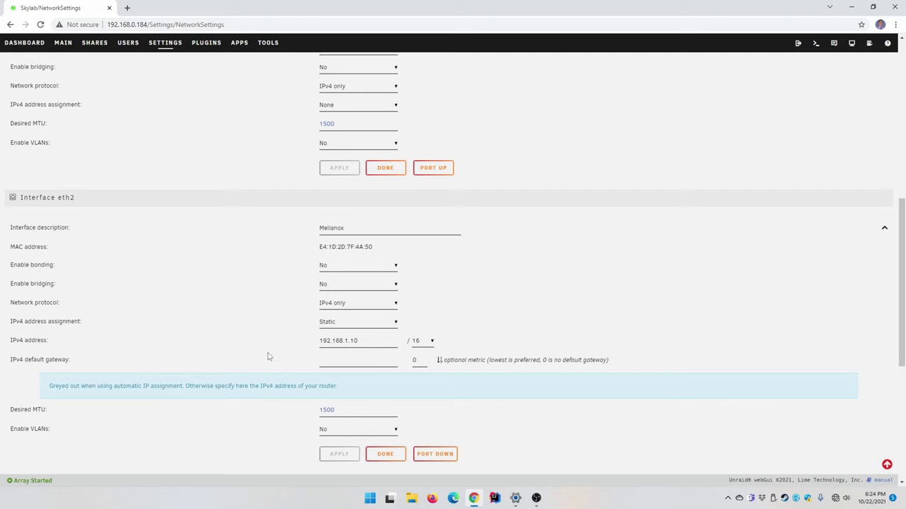
{"action": "scroll", "coordinate": [325, 380], "scroll_direction": "up", "scroll_amount": 1}
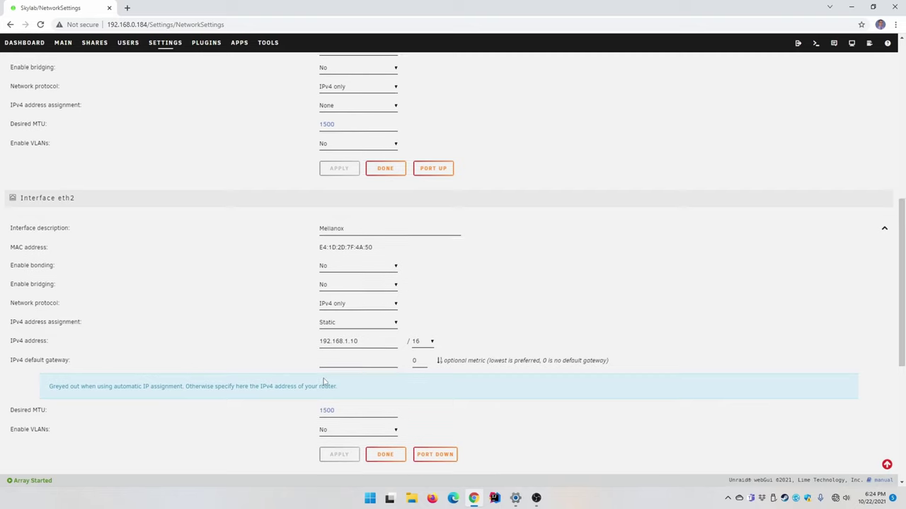
{"action": "scroll", "coordinate": [387, 382], "scroll_direction": "down", "scroll_amount": 1}
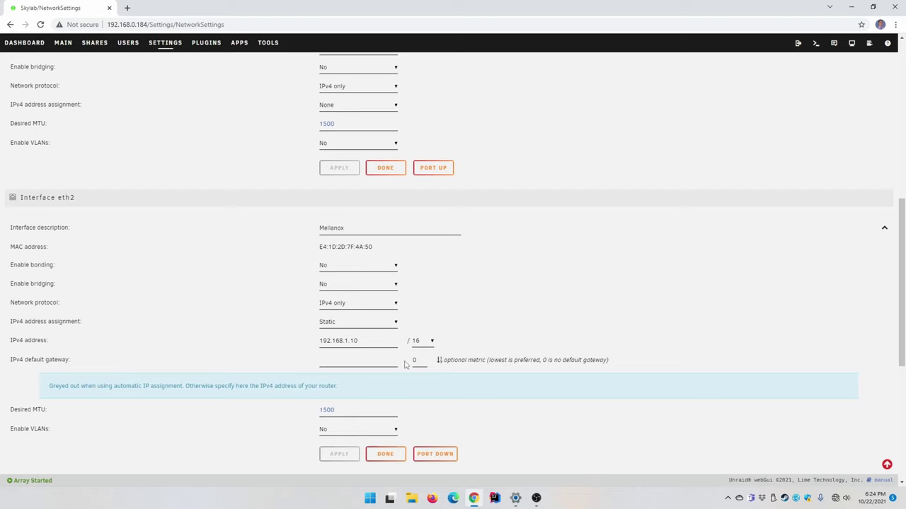
Review the eth0, eth1 and eth2 interface settings, then minimize the browser to the desktop
{"action": "scroll", "coordinate": [263, 352], "scroll_direction": "up", "scroll_amount": 2}
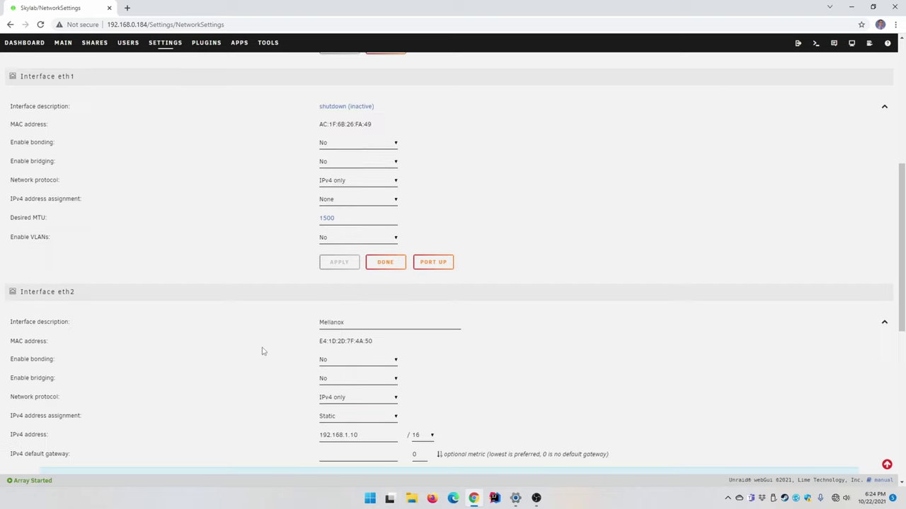
{"action": "scroll", "coordinate": [263, 352], "scroll_direction": "up", "scroll_amount": 4}
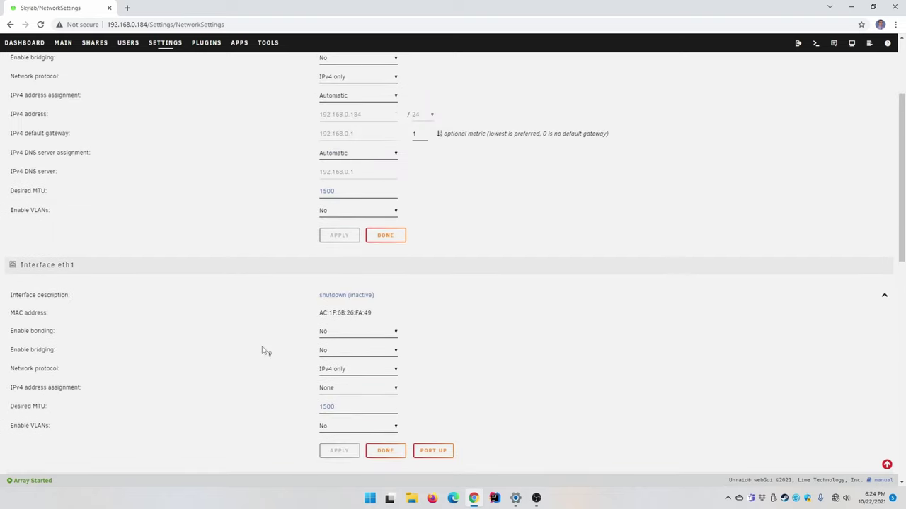
{"action": "scroll", "coordinate": [263, 352], "scroll_direction": "up", "scroll_amount": 1}
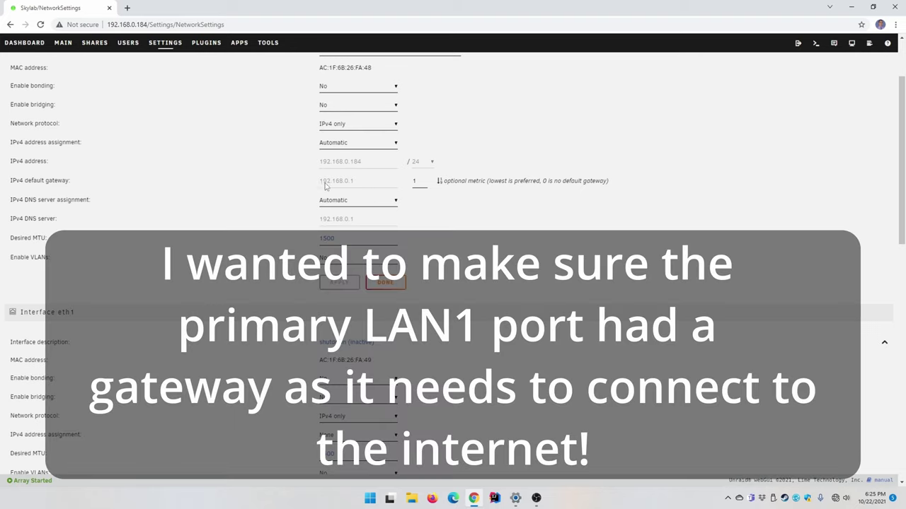
{"action": "scroll", "coordinate": [325, 186], "scroll_direction": "up", "scroll_amount": 2}
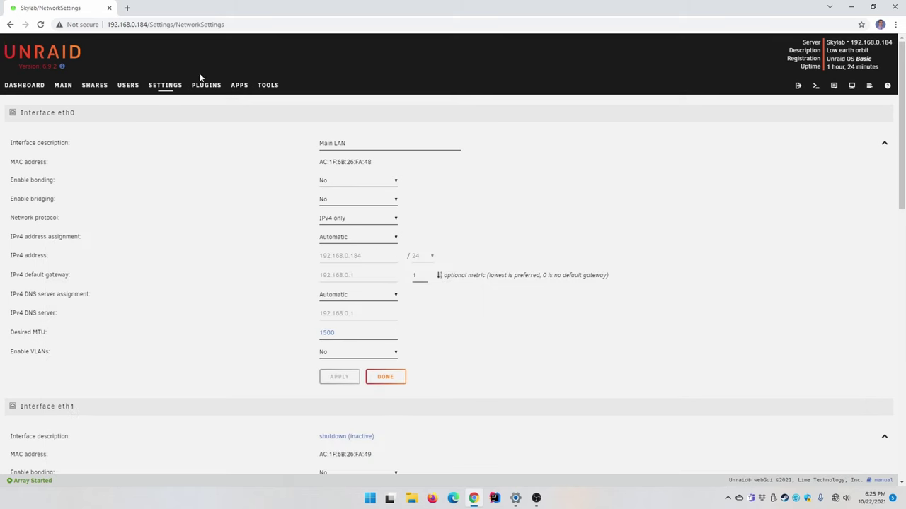
{"action": "scroll", "coordinate": [375, 346], "scroll_direction": "down", "scroll_amount": 3}
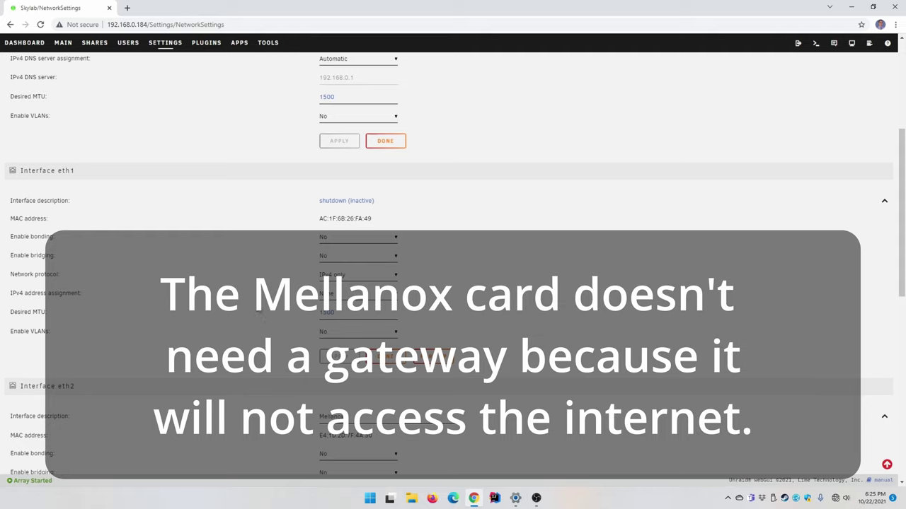
{"action": "scroll", "coordinate": [264, 328], "scroll_direction": "down", "scroll_amount": 1}
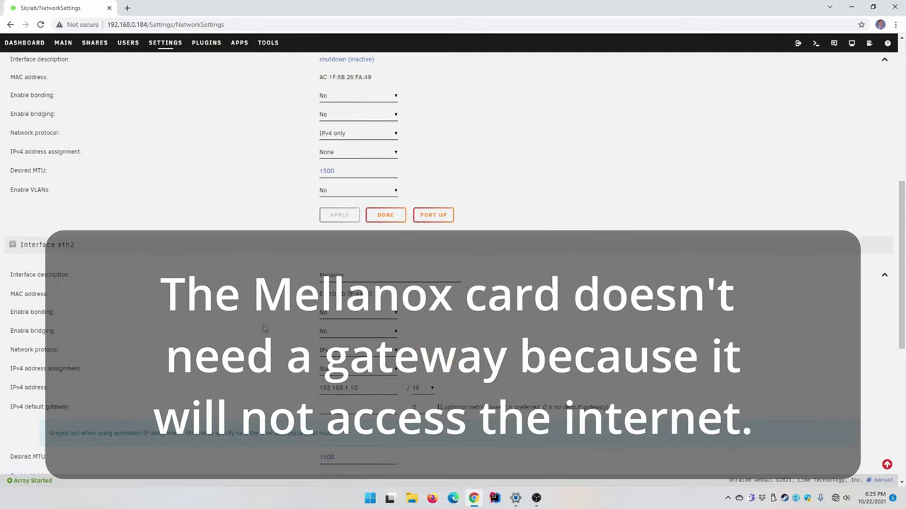
{"action": "scroll", "coordinate": [264, 330], "scroll_direction": "down", "scroll_amount": 2}
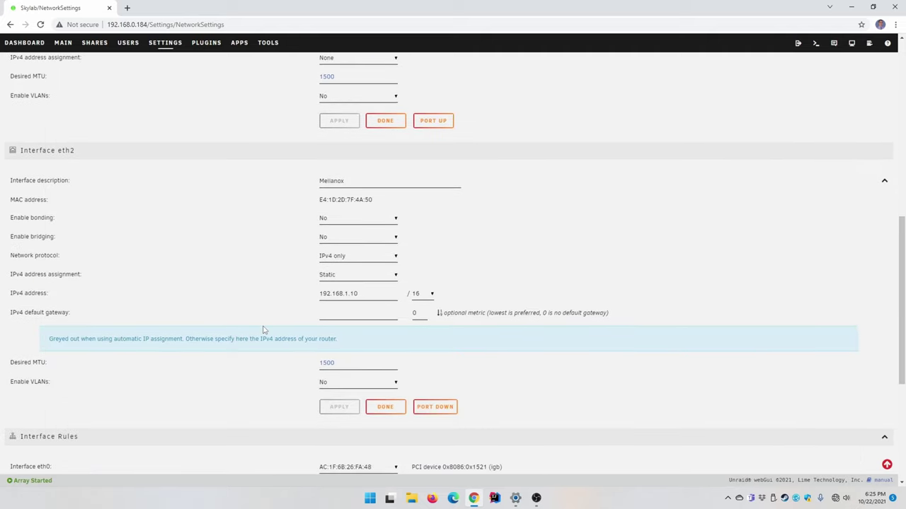
{"action": "scroll", "coordinate": [262, 329], "scroll_direction": "up", "scroll_amount": 6}
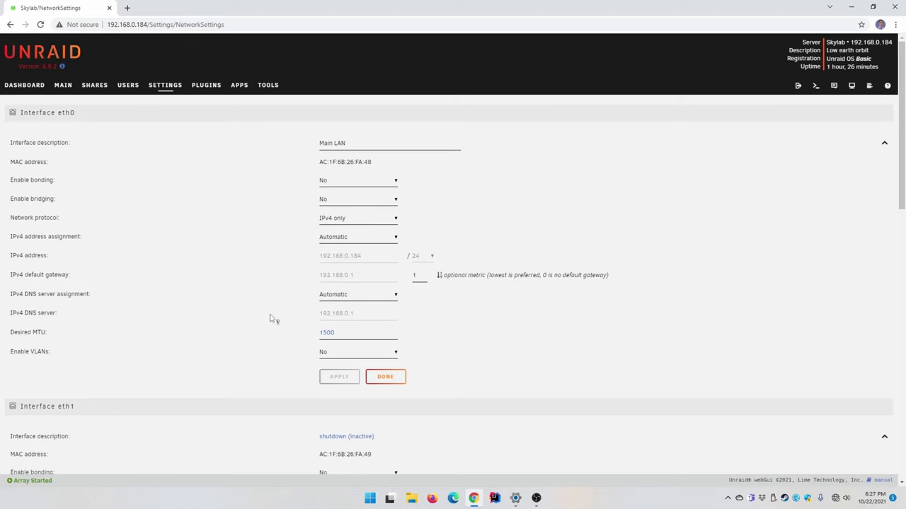
{"action": "scroll", "coordinate": [453, 392], "scroll_direction": "down", "scroll_amount": 3}
{"action": "scroll", "coordinate": [453, 392], "scroll_direction": "down", "scroll_amount": 3}
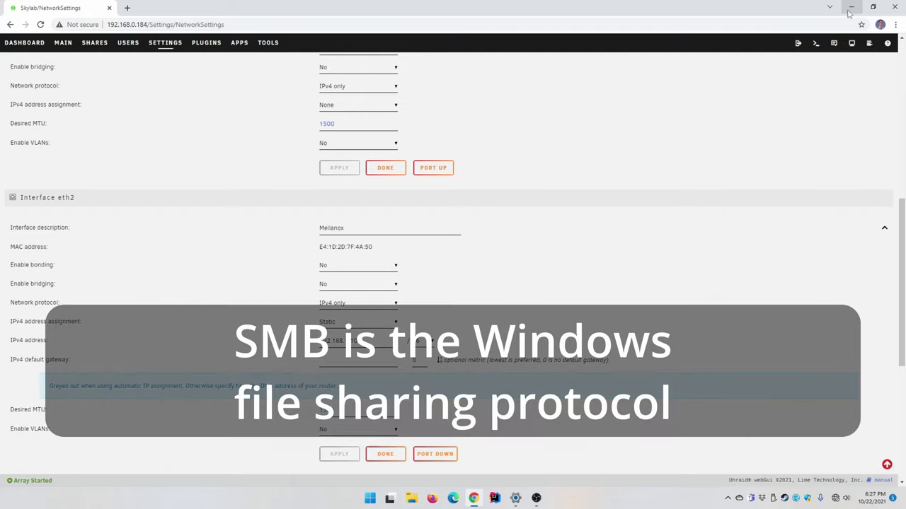
{"action": "left_click", "coordinate": [850, 12]}
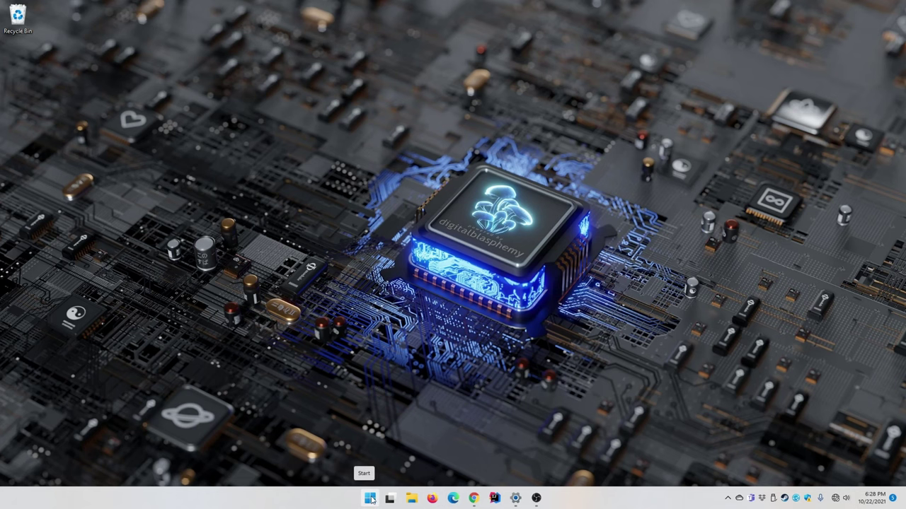
From Command Prompt, open C:\windows\system32\drivers\etc\hosts in Notepad and go to its last line
{"action": "left_click", "coordinate": [369, 498]}
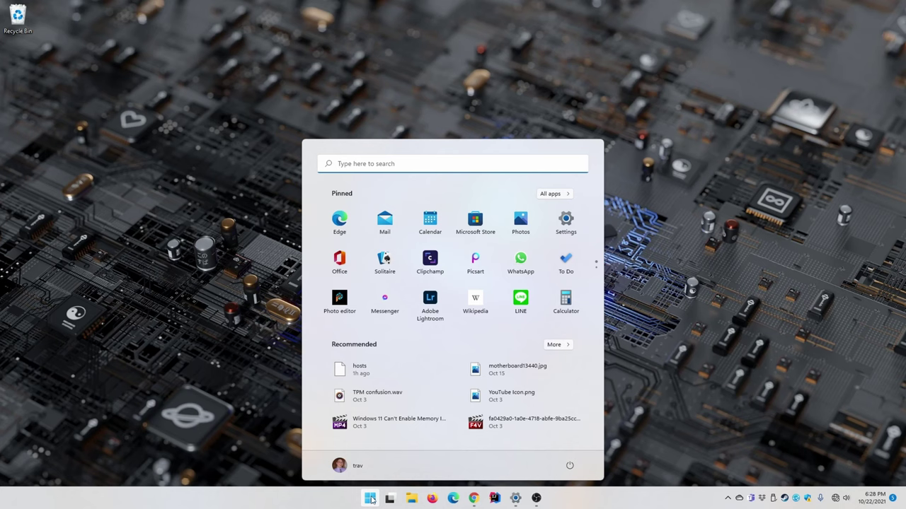
{"action": "type", "text": "cmd"}
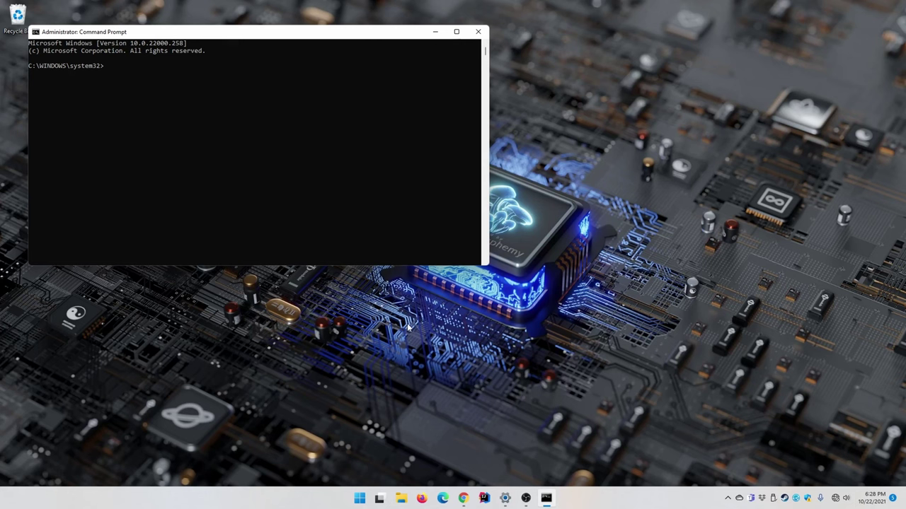
{"action": "type", "text": "notepad"}
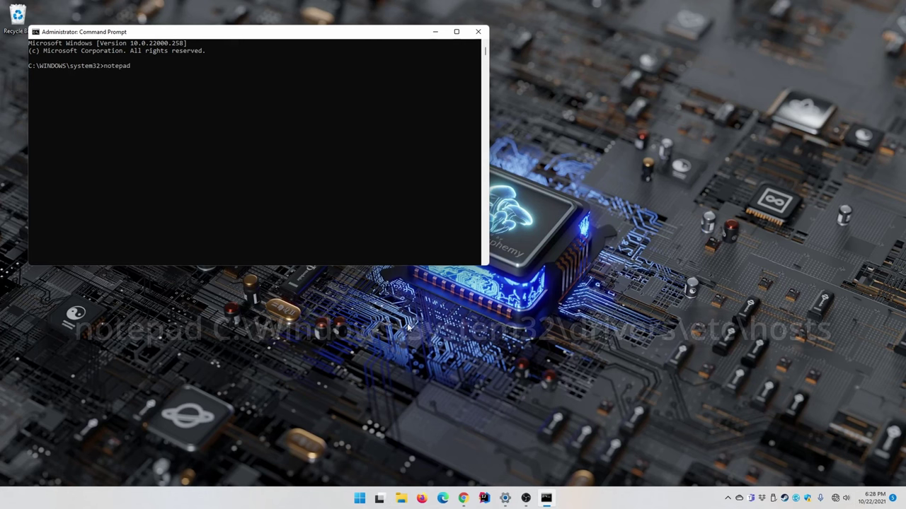
{"action": "type", "text": " C:\\"}
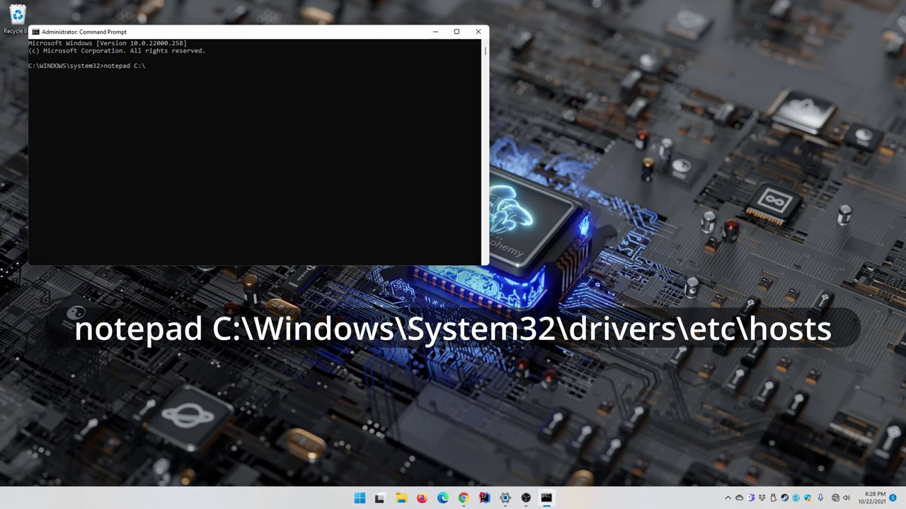
{"action": "type", "text": "windows\\system32\\drivers\\etc\\hosts"}
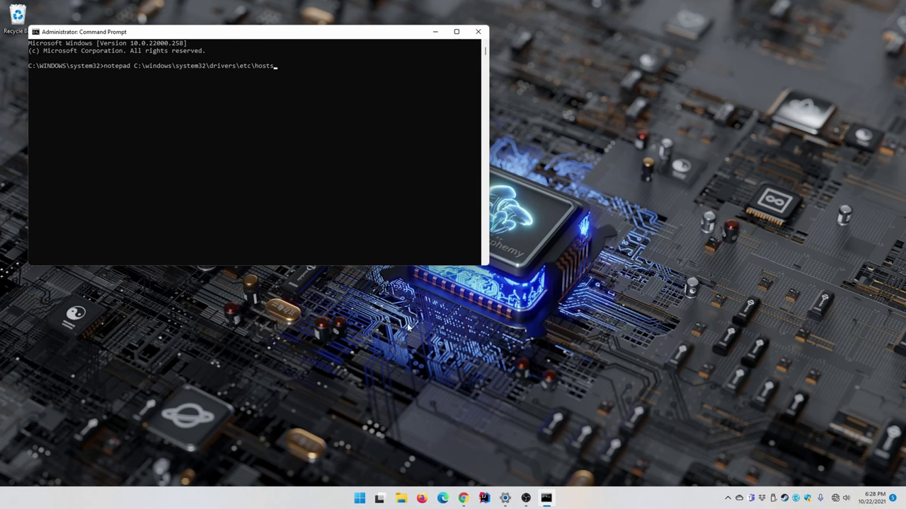
{"action": "key", "text": "Return"}
{"action": "key", "text": "Down"}
{"action": "key", "text": "Down"}
{"action": "key", "text": "Down"}
{"action": "key", "text": "Down"}
{"action": "key", "text": "Down"}
{"action": "key", "text": "Down"}
{"action": "key", "text": "Down"}
{"action": "key", "text": "Down"}
{"action": "key", "text": "Down"}
{"action": "key", "text": "Down"}
{"action": "key", "text": "Down"}
{"action": "key", "text": "Down"}
{"action": "key", "text": "Down"}
{"action": "key", "text": "Down"}
{"action": "key", "text": "Down"}
{"action": "key", "text": "Down"}
{"action": "key", "text": "Down"}
{"action": "key", "text": "Down"}
{"action": "key", "text": "Down"}
{"action": "key", "text": "Down"}
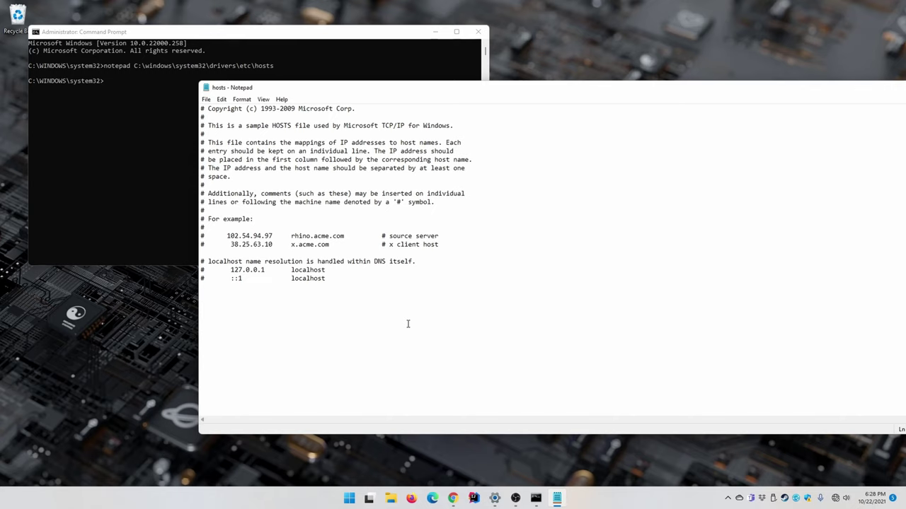
Add the hosts entry 192.168.1.10 skylab-fast at the end of the file and save it
{"action": "type", "text": "192.168.1."}
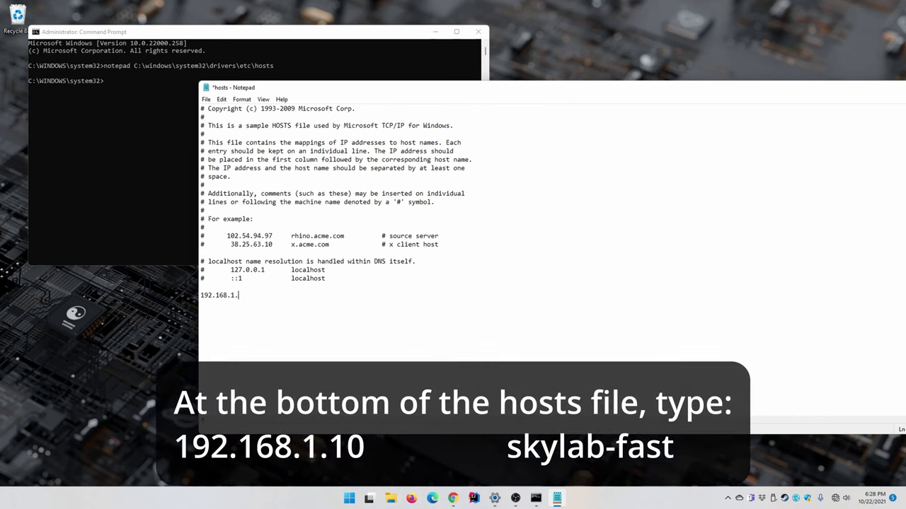
{"action": "type", "text": "10"}
{"action": "key", "text": "Tab"}
{"action": "type", "text": "skylab"}
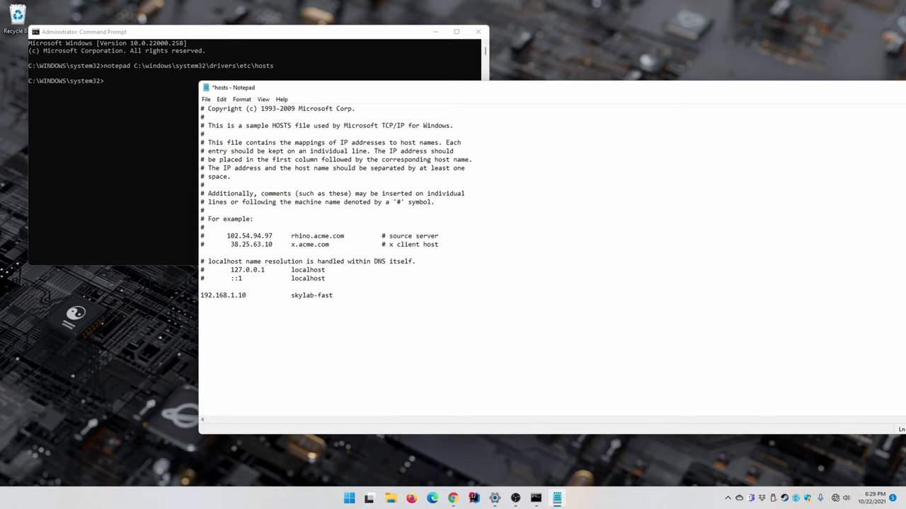
{"action": "key", "text": "ctrl+s"}
Reposition and resize Notepad, save the hosts file again, and close Notepad and Command Prompt
{"action": "left_click_drag", "start_coordinate": [200, 295], "coordinate": [345, 297]}
{"action": "left_click", "coordinate": [357, 298]}
{"action": "left_click_drag", "start_coordinate": [760, 91], "coordinate": [601, 151]}
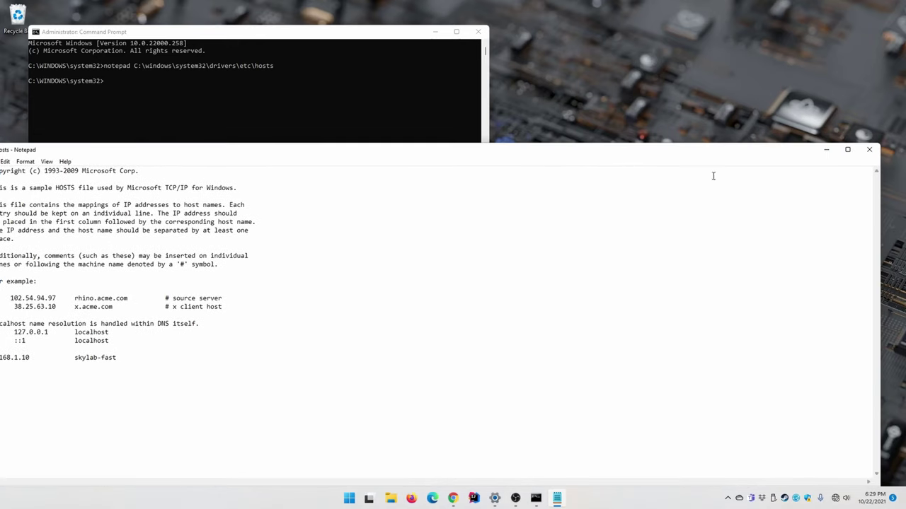
{"action": "left_click_drag", "start_coordinate": [884, 268], "coordinate": [525, 304]}
{"action": "left_click_drag", "start_coordinate": [354, 154], "coordinate": [475, 112]}
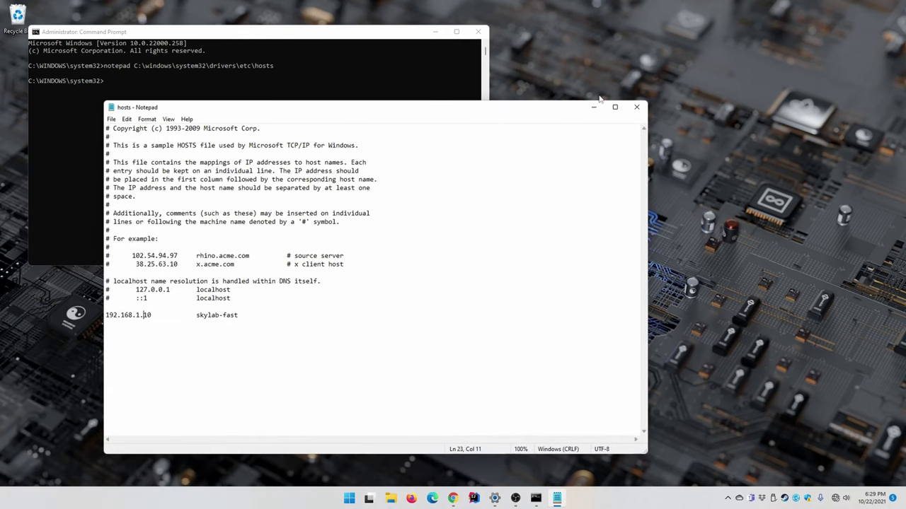
{"action": "left_click", "coordinate": [111, 119]}
{"action": "left_click", "coordinate": [143, 162]}
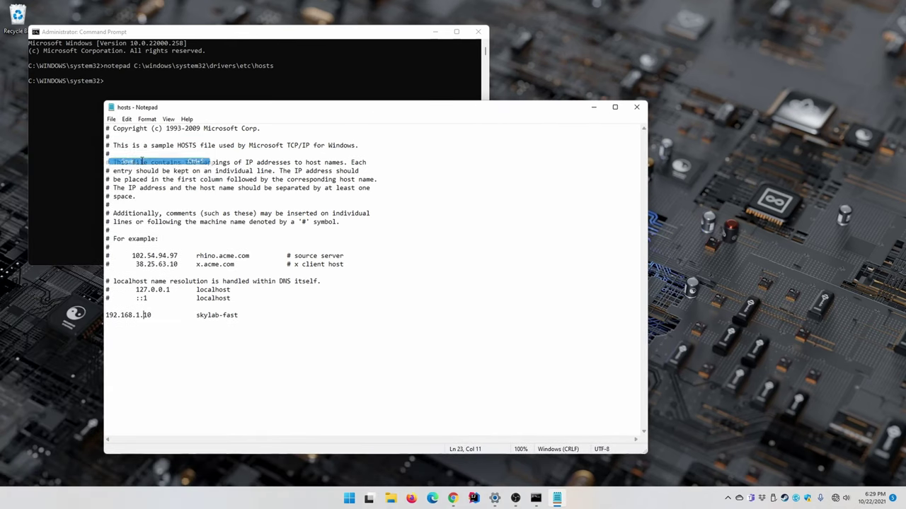
{"action": "left_click", "coordinate": [636, 108]}
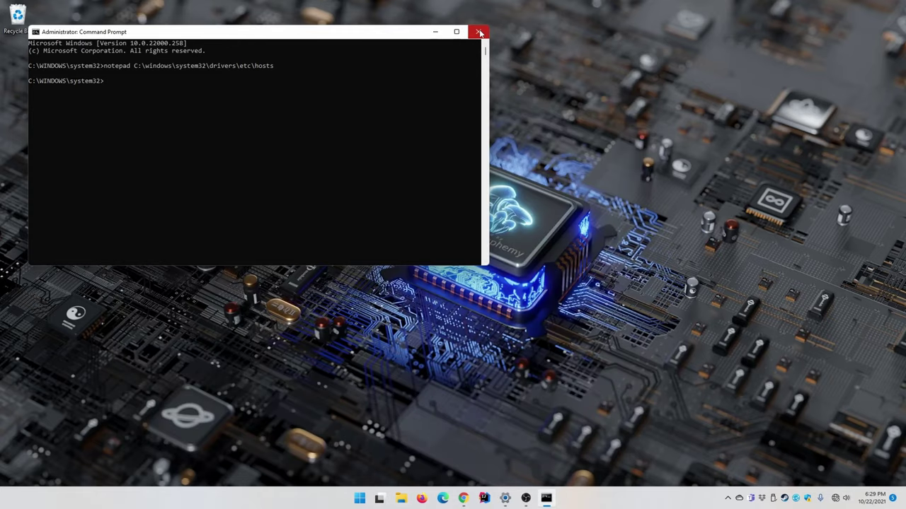
{"action": "left_click", "coordinate": [479, 32]}
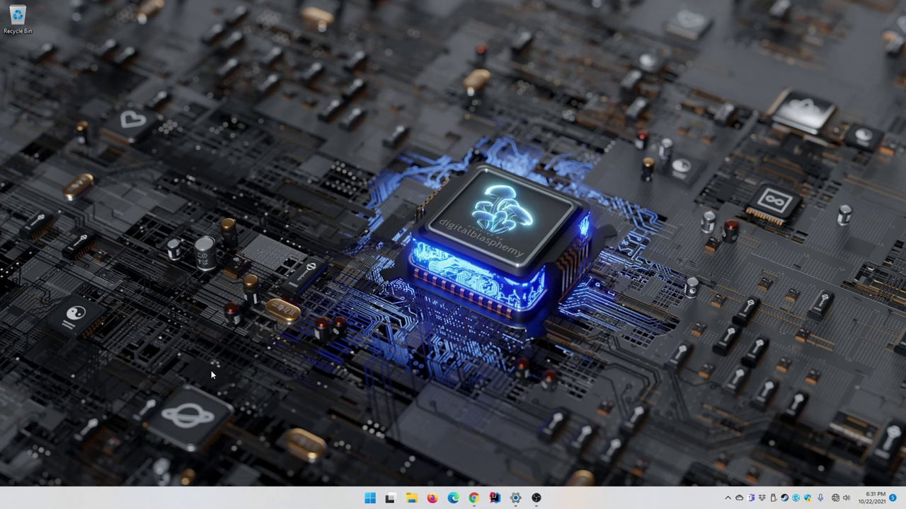
Open File Explorer and go to the network path \\skylab-fast
{"action": "left_click", "coordinate": [412, 498]}
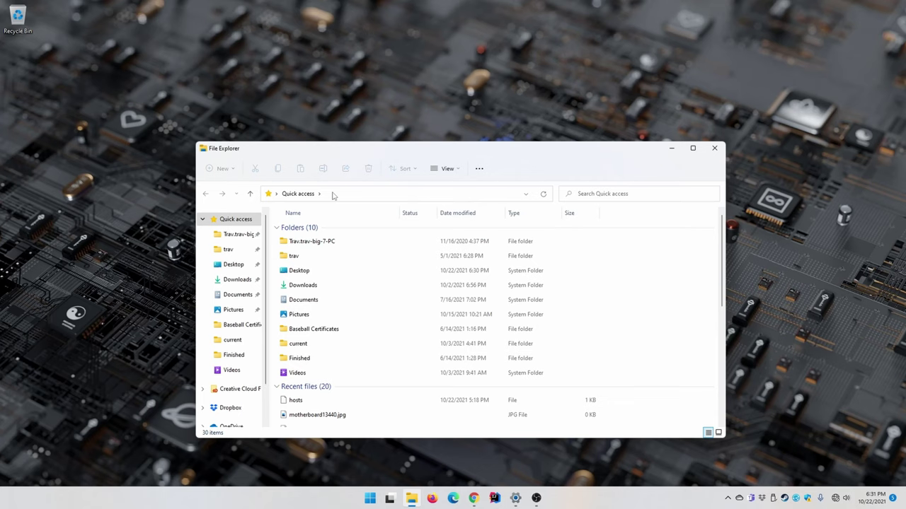
{"action": "left_click", "coordinate": [333, 196]}
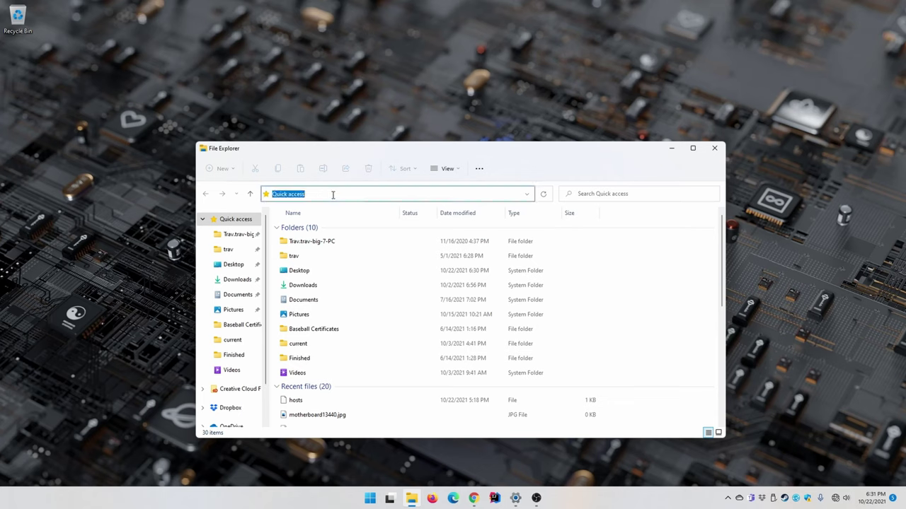
{"action": "type", "text": "\\ska"}
{"action": "key", "text": "BackSpace"}
{"action": "type", "text": "ylab-fast"}
{"action": "key", "text": "Return"}
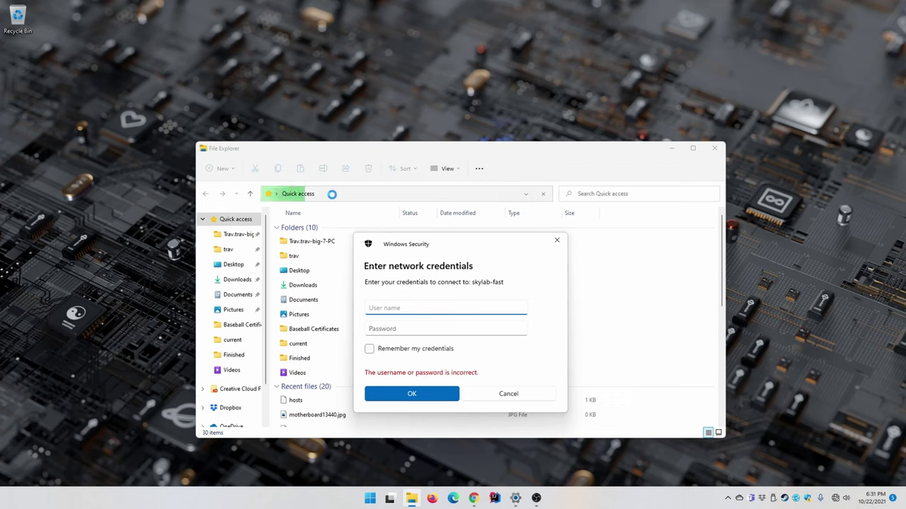
Sign in to the share with the account username and password
{"action": "type", "text": "trav"}
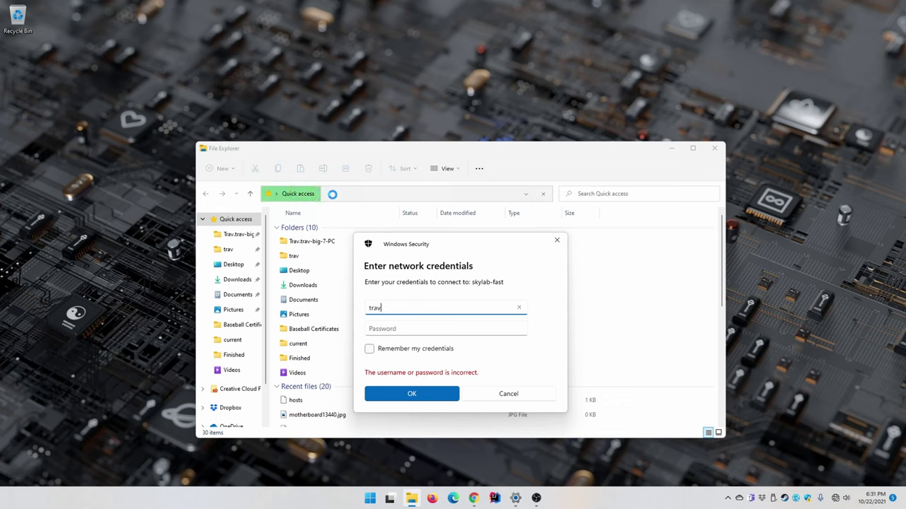
{"action": "key", "text": "Tab"}
{"action": "type", "text": "••••••••"}
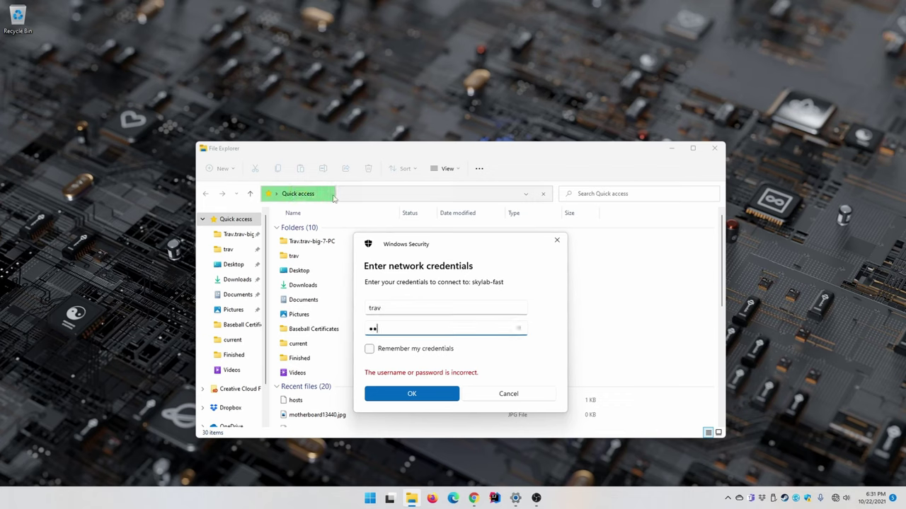
{"action": "type", "text": "••••••••"}
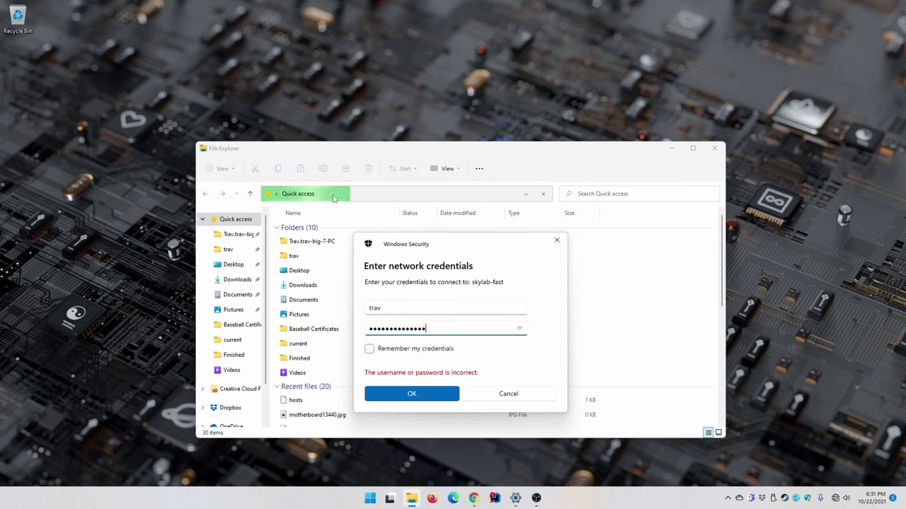
{"action": "key", "text": "Return"}
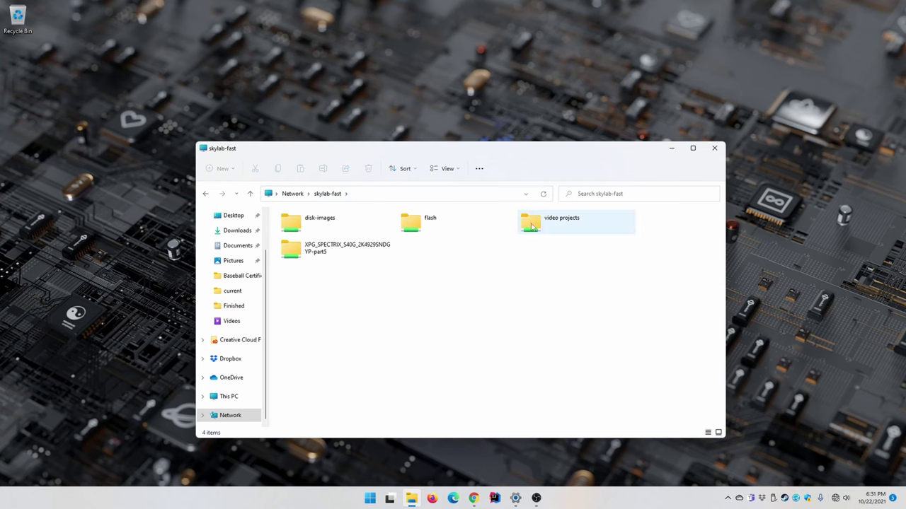
Snap Explorer left and open video projects\archived\DR Trimmer Mower Premiere 6.75exi\Media\Video, selecting C0033.MP4
{"action": "left_click_drag", "start_coordinate": [499, 158], "coordinate": [3, 266]}
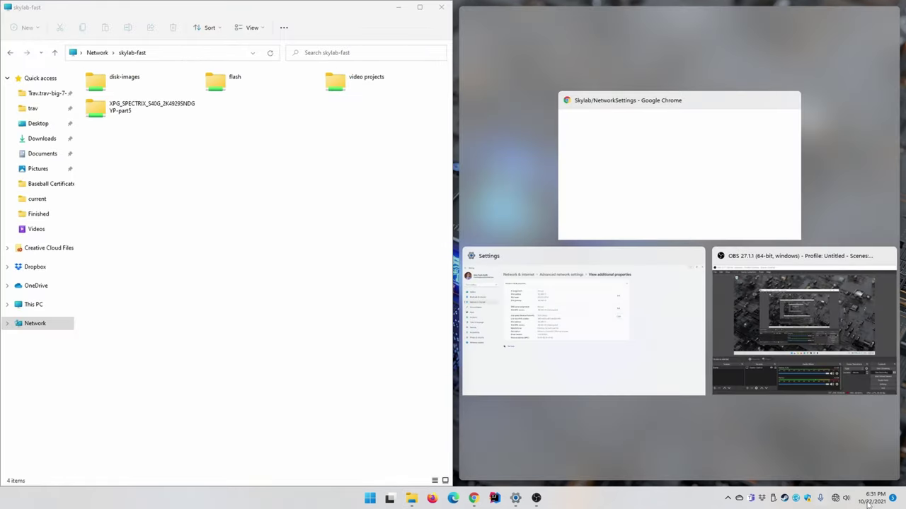
{"action": "left_click", "coordinate": [900, 470]}
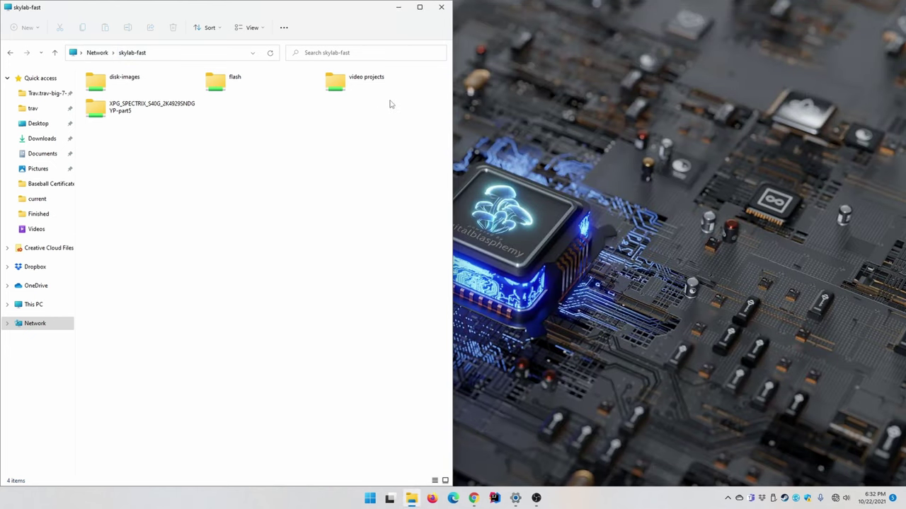
{"action": "double_click", "coordinate": [340, 89]}
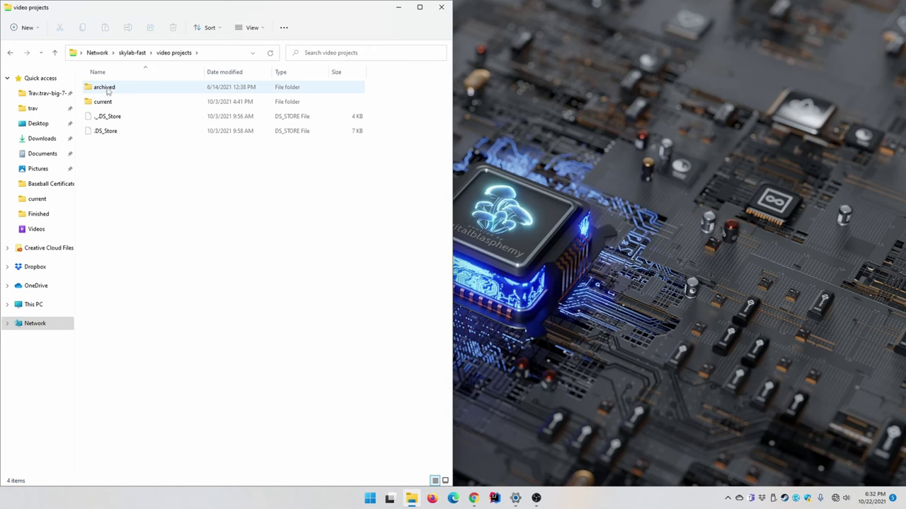
{"action": "double_click", "coordinate": [109, 91]}
{"action": "double_click", "coordinate": [131, 101]}
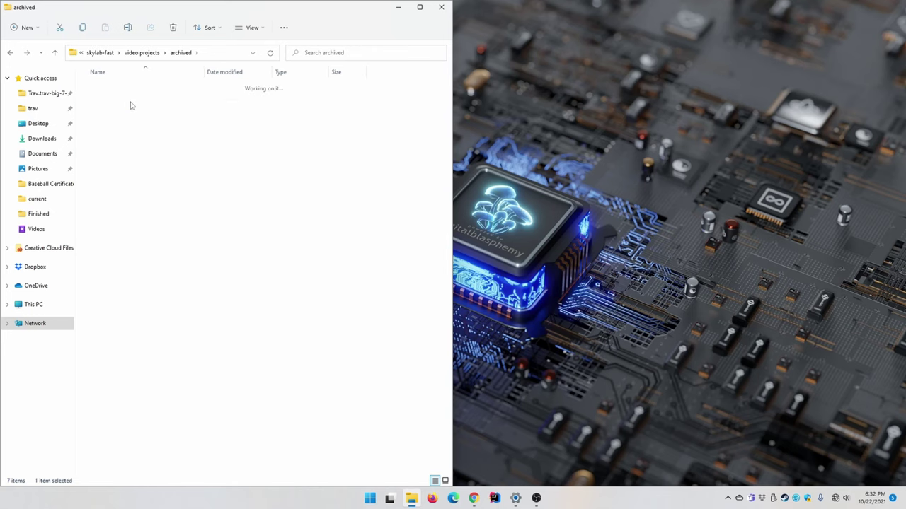
{"action": "double_click", "coordinate": [120, 190]}
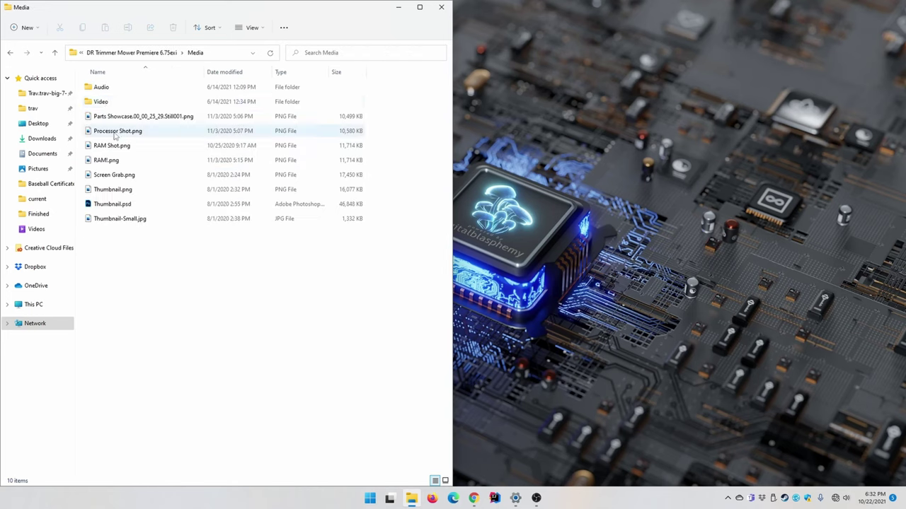
{"action": "double_click", "coordinate": [103, 101]}
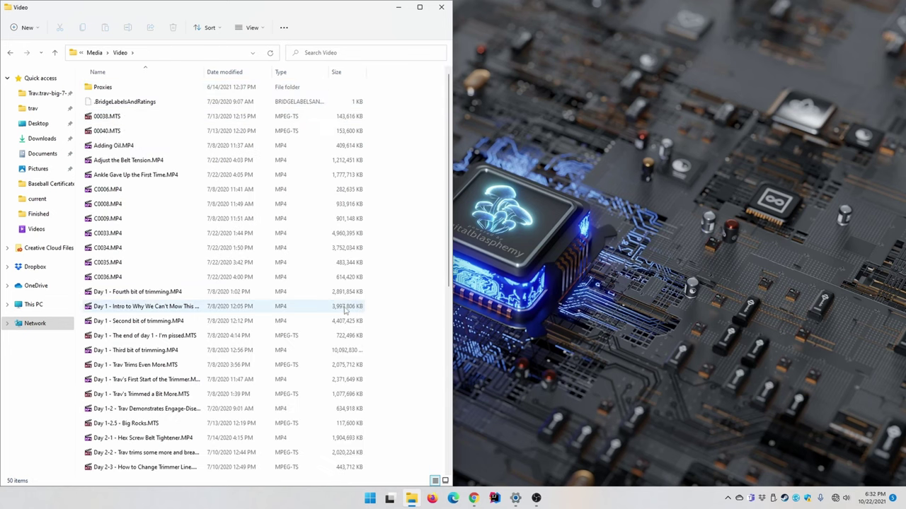
{"action": "left_click", "coordinate": [340, 237]}
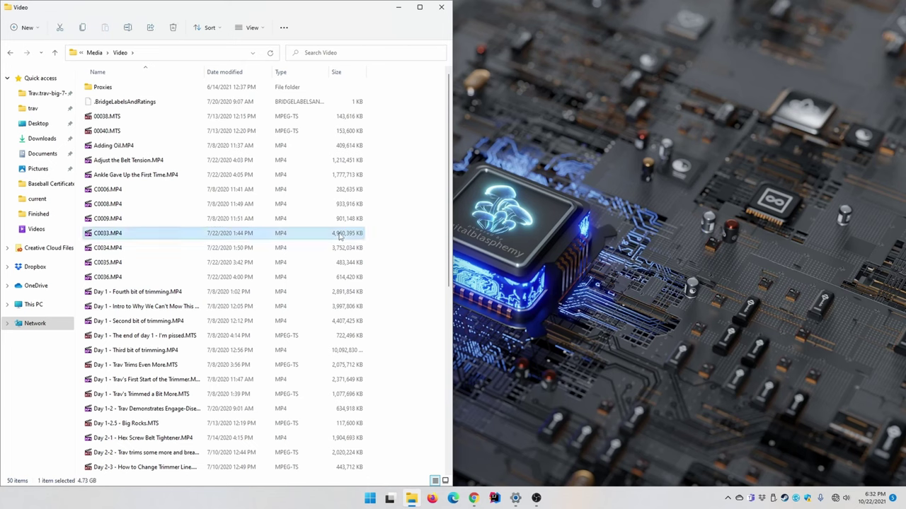
Drag the 4.73 GB C0033.MP4 onto the desktop to copy it, then go back a folder
{"action": "left_click_drag", "start_coordinate": [340, 237], "coordinate": [593, 199]}
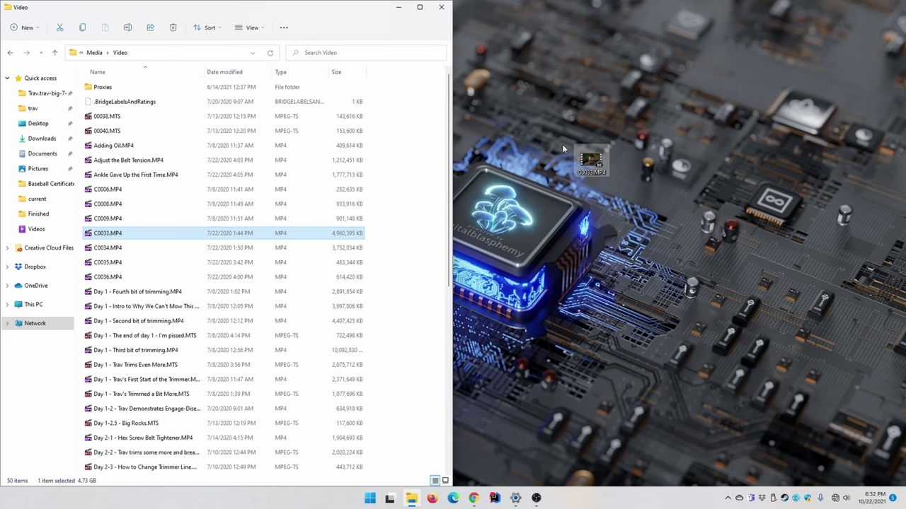
{"action": "left_click_drag", "start_coordinate": [562, 149], "coordinate": [563, 149]}
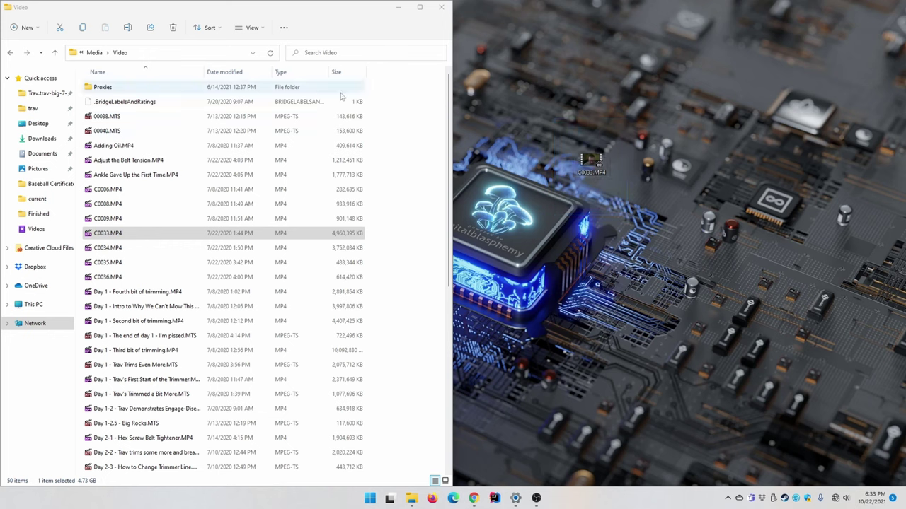
{"action": "left_click", "coordinate": [12, 56]}
Return to the top of the skylab-fast share and open the XPG_SPECTRIX_S40G_2K4929SNDGYP-part5 folder
{"action": "left_click", "coordinate": [11, 54]}
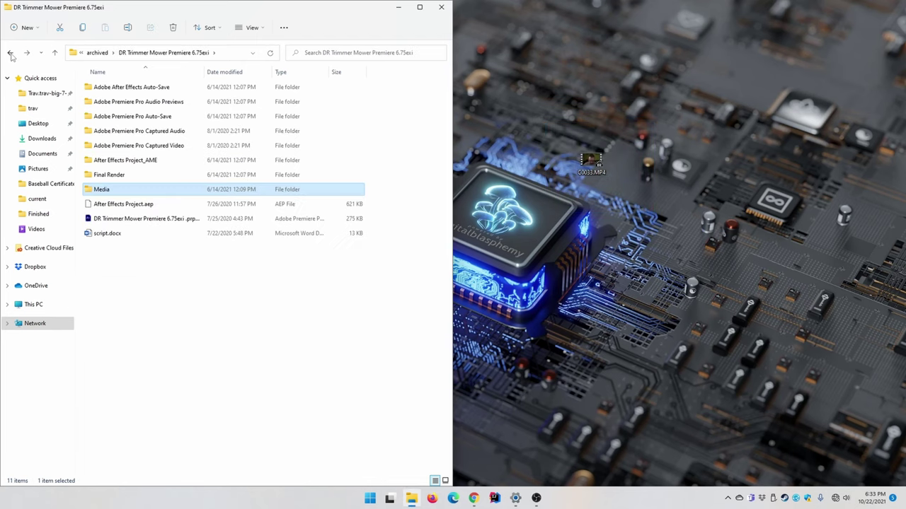
{"action": "left_click", "coordinate": [11, 54]}
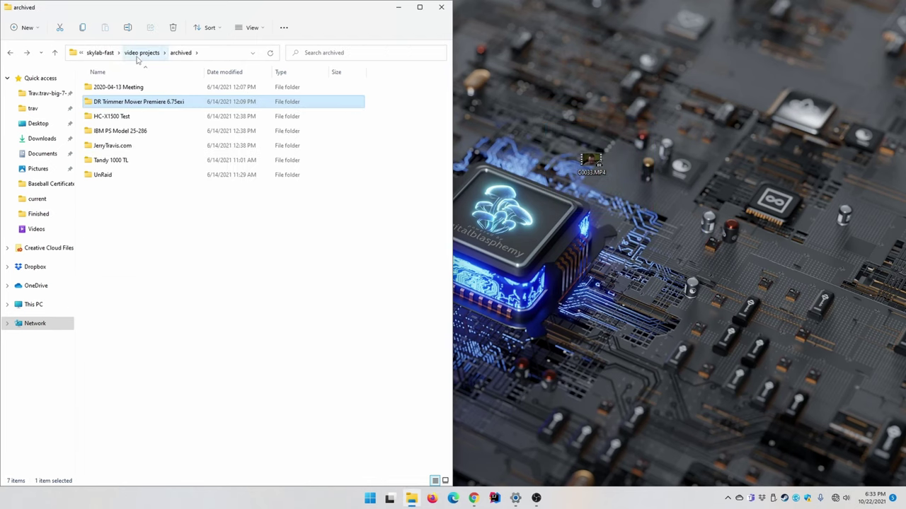
{"action": "left_click", "coordinate": [115, 56]}
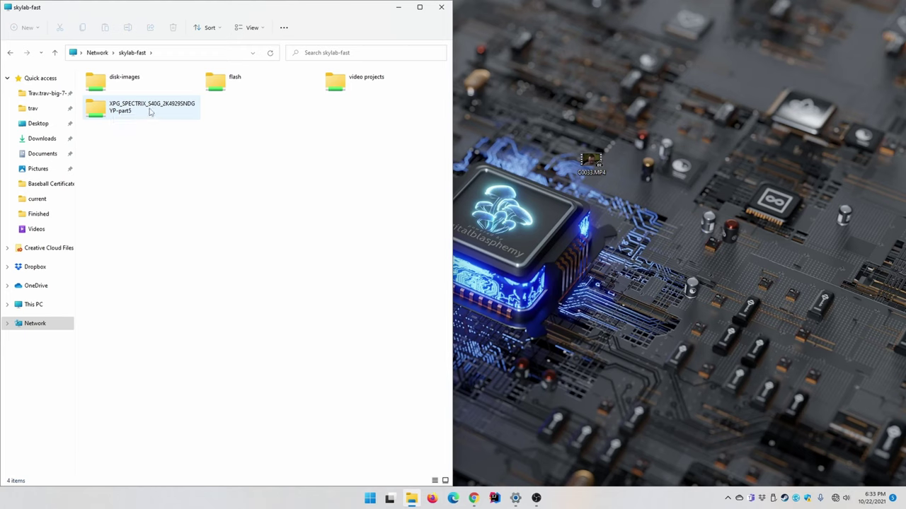
{"action": "double_click", "coordinate": [143, 111]}
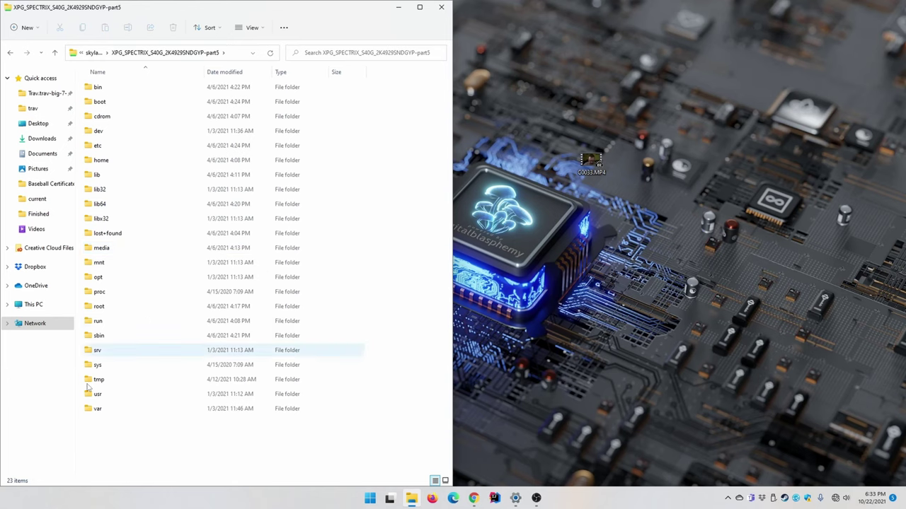
Create an uploadtest folder there and copy C0033.MP4 from the desktop into it
{"action": "right_click", "coordinate": [121, 445]}
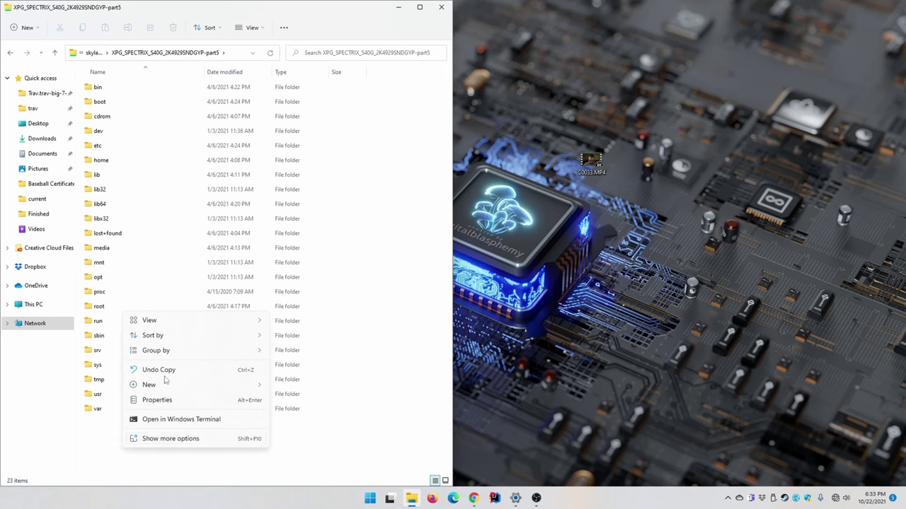
{"action": "mouse_move", "coordinate": [177, 384]}
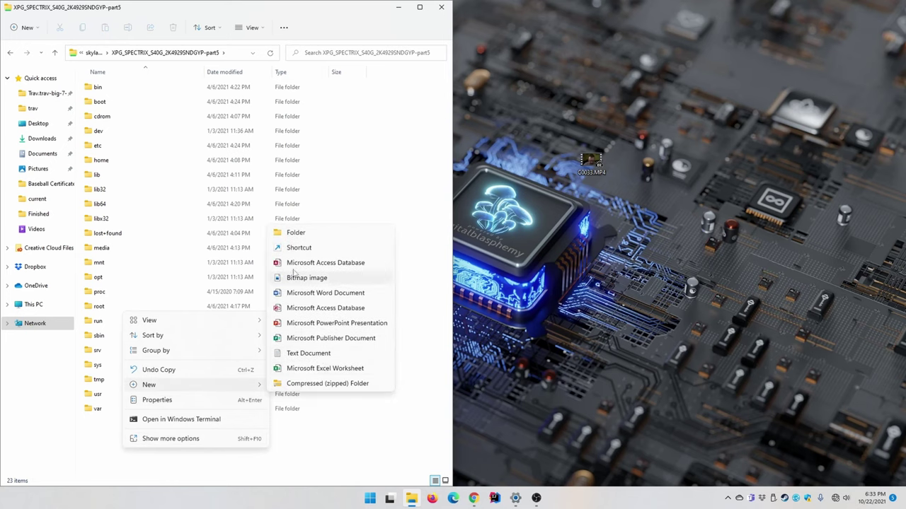
{"action": "left_click", "coordinate": [296, 233]}
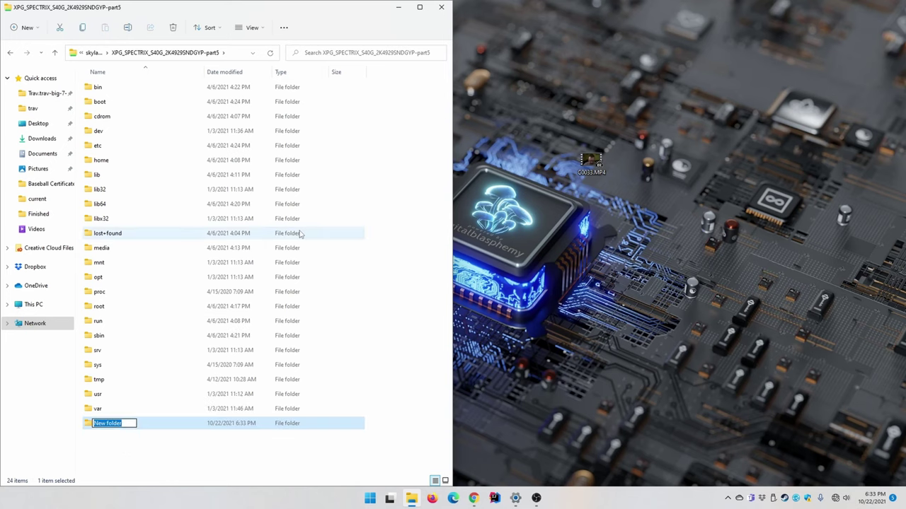
{"action": "type", "text": "upload -ftp"}
{"action": "key", "text": "BackSpace"}
{"action": "key", "text": "BackSpace"}
{"action": "key", "text": "BackSpace"}
{"action": "key", "text": "BackSpace"}
{"action": "key", "text": "BackSpace"}
{"action": "type", "text": "test"}
{"action": "key", "text": "Return"}
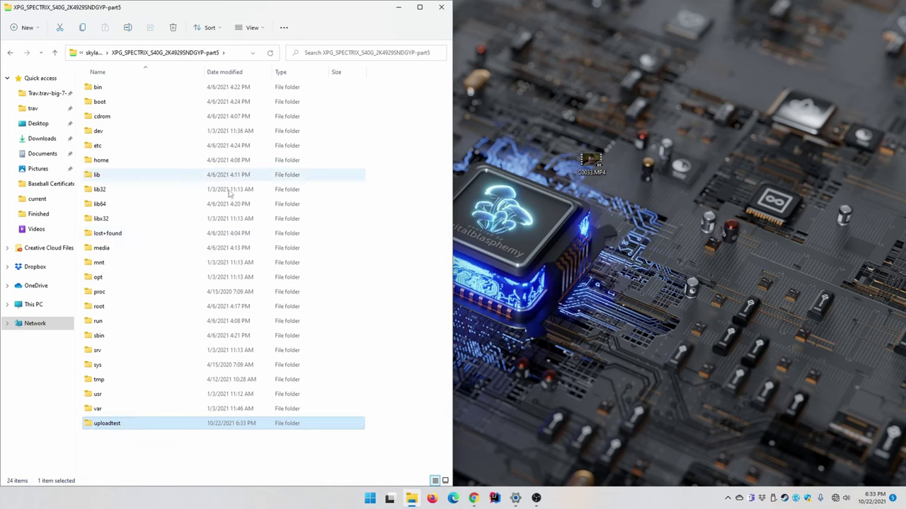
{"action": "double_click", "coordinate": [137, 423]}
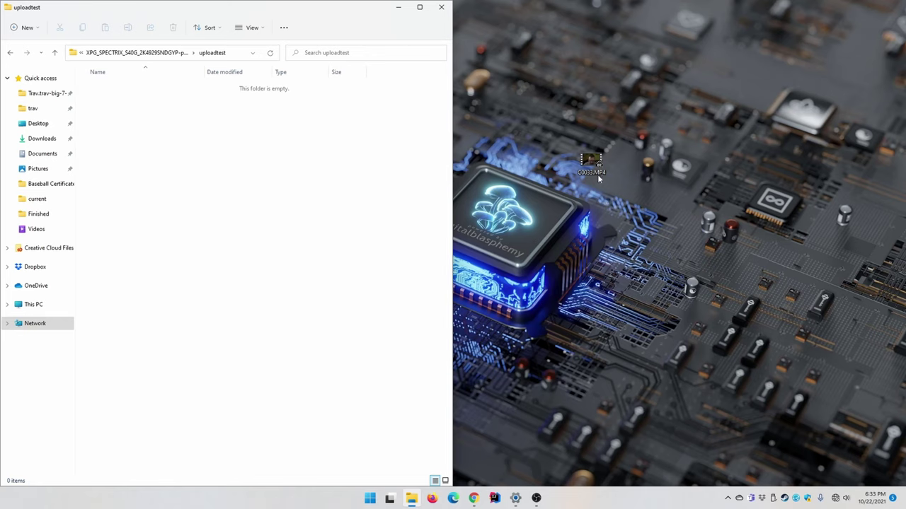
{"action": "left_click_drag", "start_coordinate": [595, 160], "coordinate": [500, 231]}
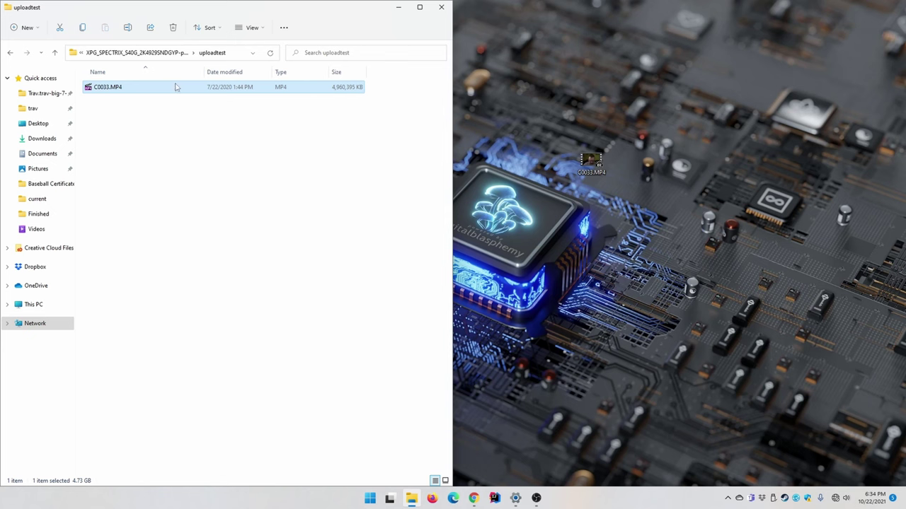
Delete the desktop C0033.MP4 and paste the copy from uploadtest back onto the desktop
{"action": "left_click", "coordinate": [591, 162]}
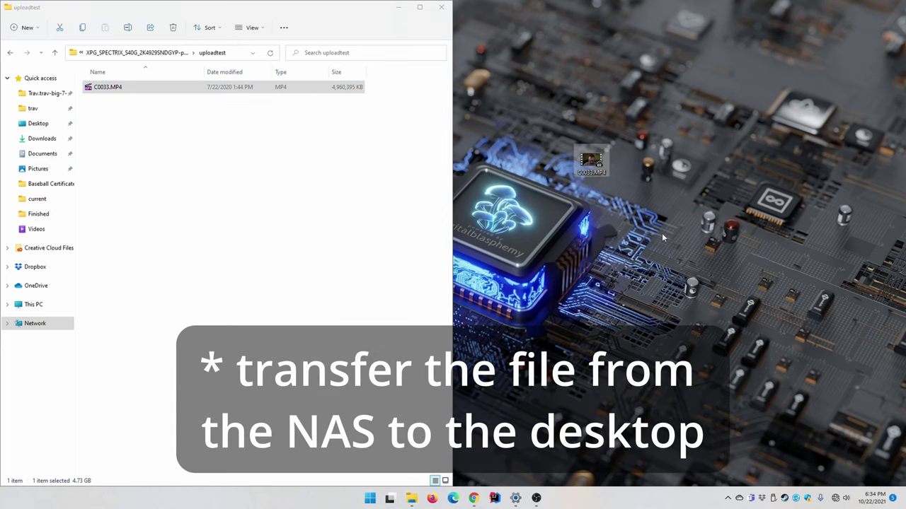
{"action": "key", "text": "Delete"}
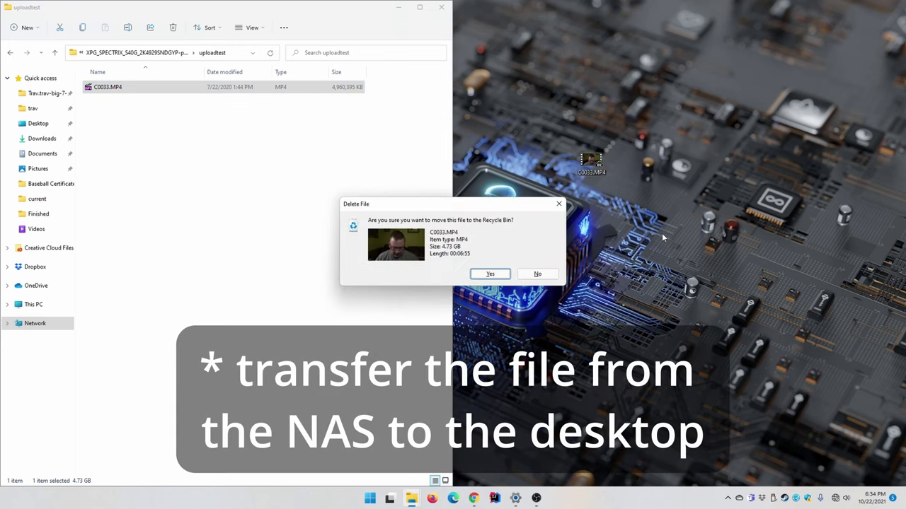
{"action": "key", "text": "Return"}
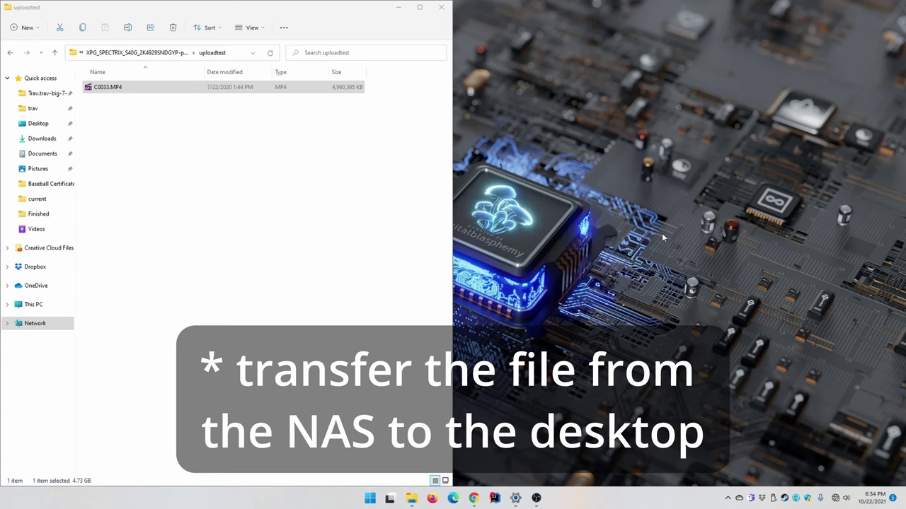
{"action": "left_click", "coordinate": [201, 93]}
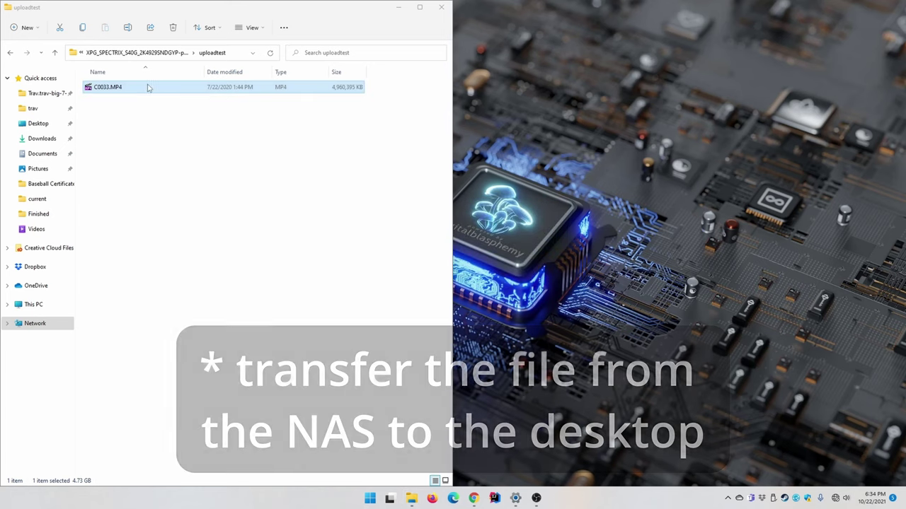
{"action": "left_click", "coordinate": [606, 147]}
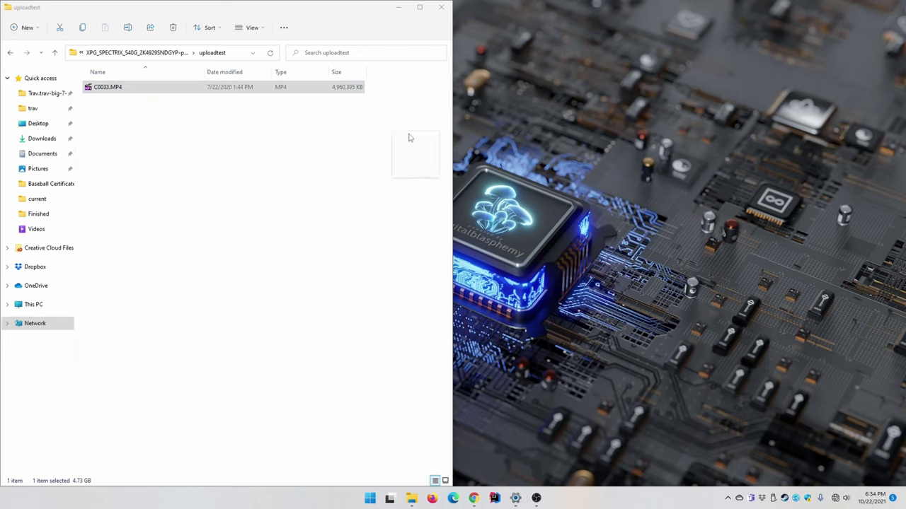
{"action": "key", "text": "ctrl+v"}
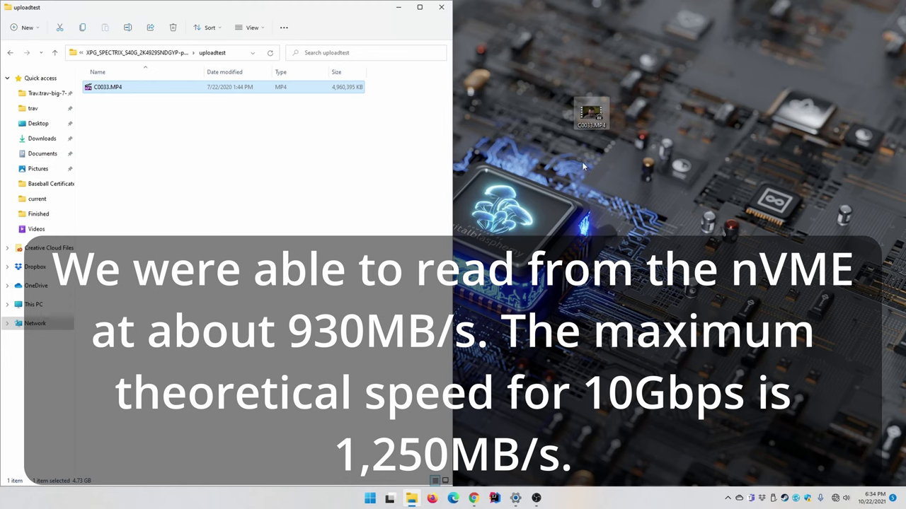
Delete the pasted desktop copy and reselect C0033.MP4 in the uploadtest folder
{"action": "left_click", "coordinate": [591, 113]}
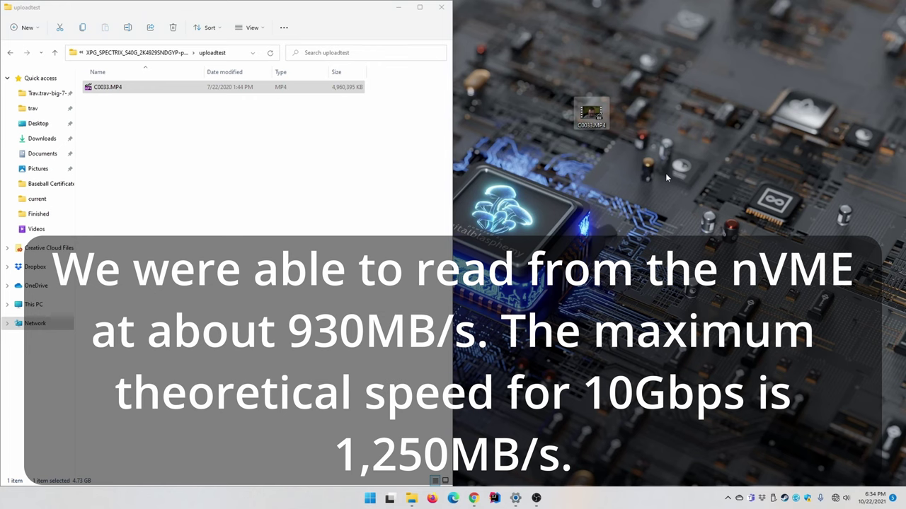
{"action": "key", "text": "Delete"}
{"action": "key", "text": "Return"}
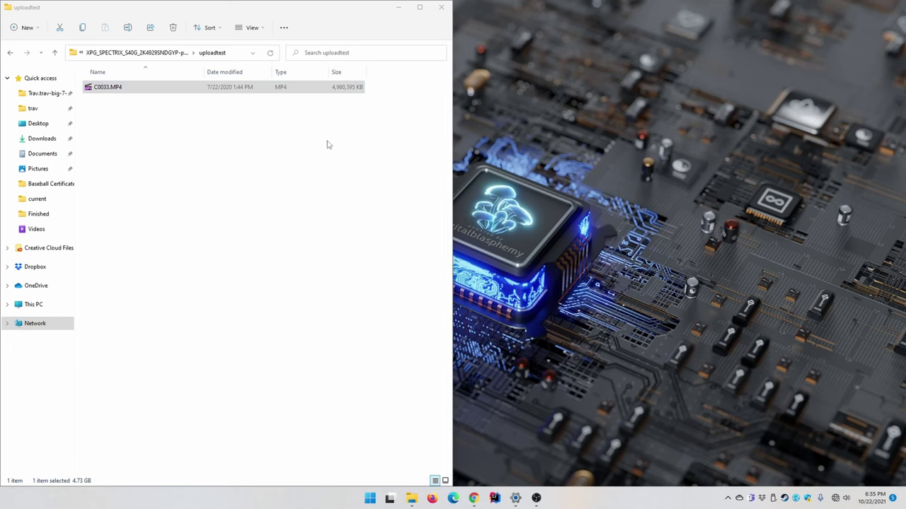
{"action": "left_click_drag", "start_coordinate": [365, 139], "coordinate": [153, 85]}
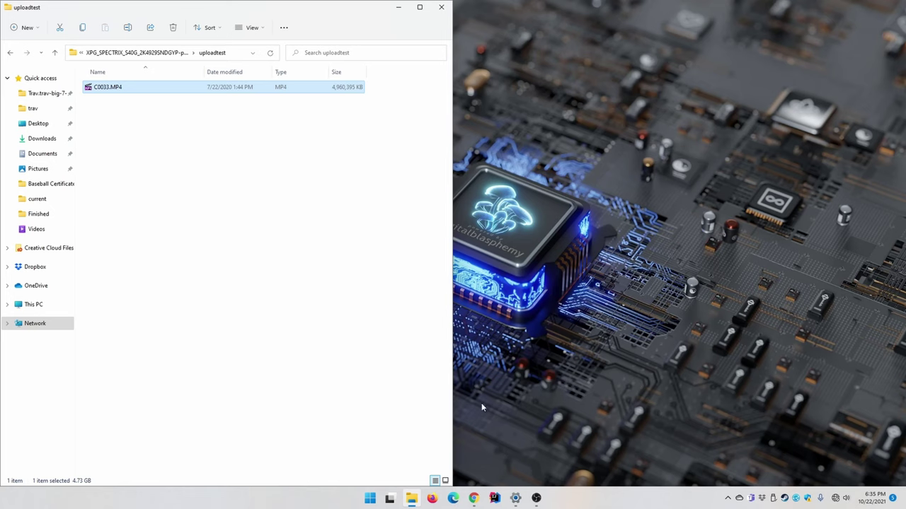
{"action": "left_click", "coordinate": [212, 178]}
{"action": "left_click_drag", "start_coordinate": [217, 176], "coordinate": [144, 80]}
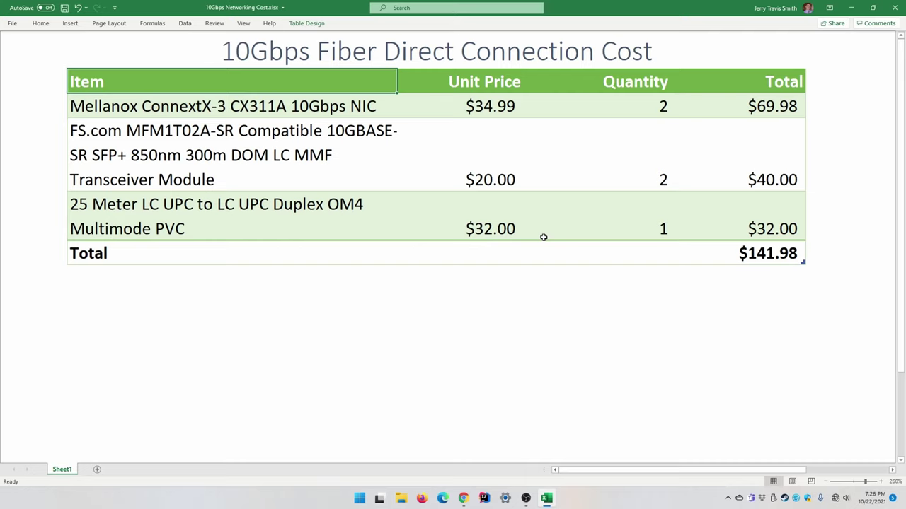
{"action": "left_click", "coordinate": [100, 105]}
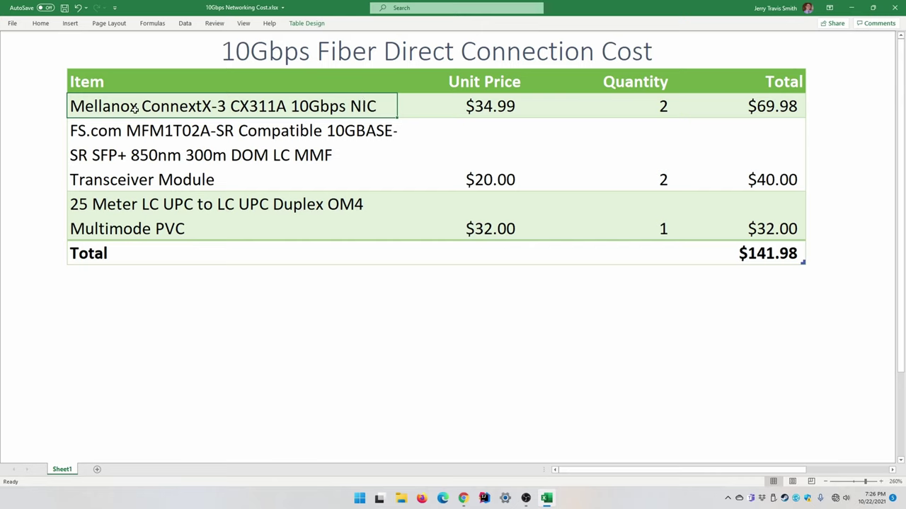
{"action": "left_click", "coordinate": [492, 106]}
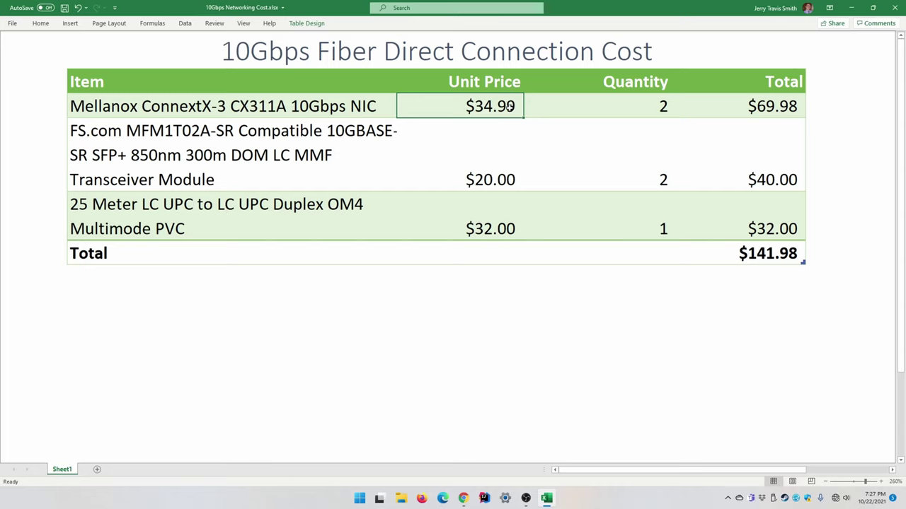
{"action": "left_click", "coordinate": [288, 108]}
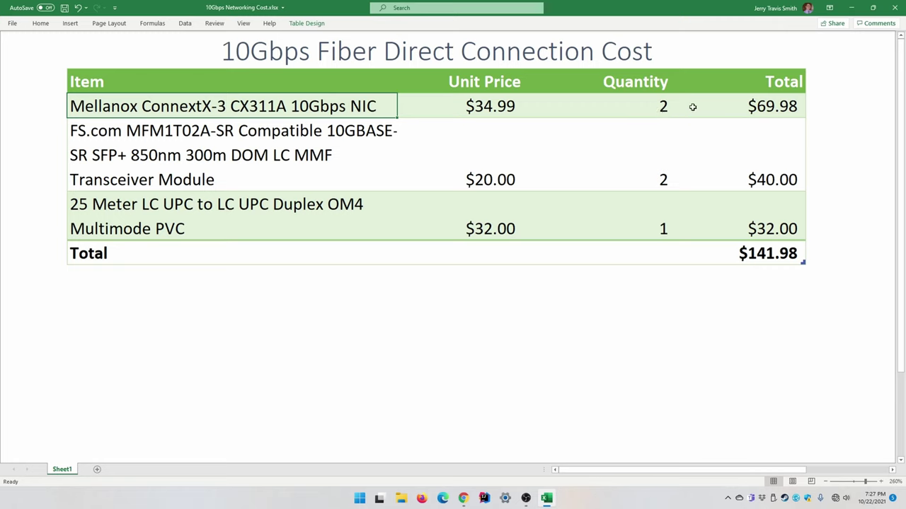
{"action": "left_click", "coordinate": [757, 106]}
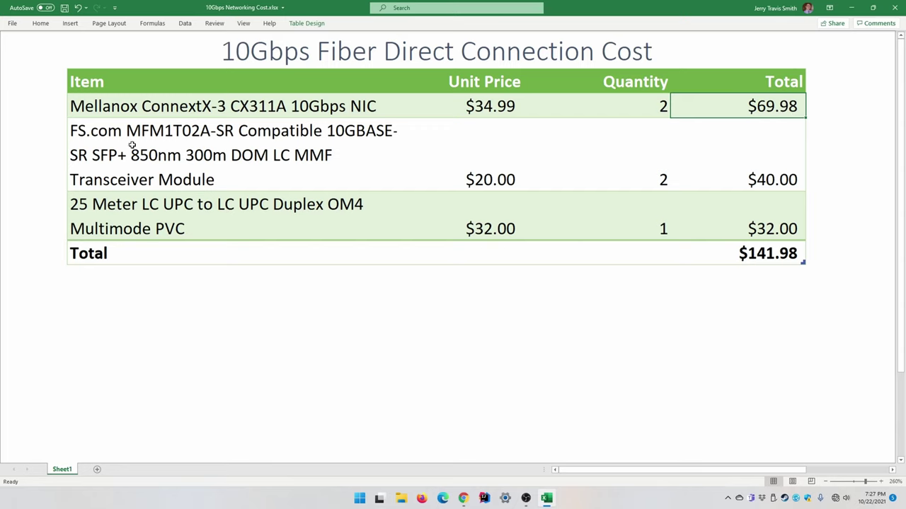
{"action": "left_click", "coordinate": [96, 137]}
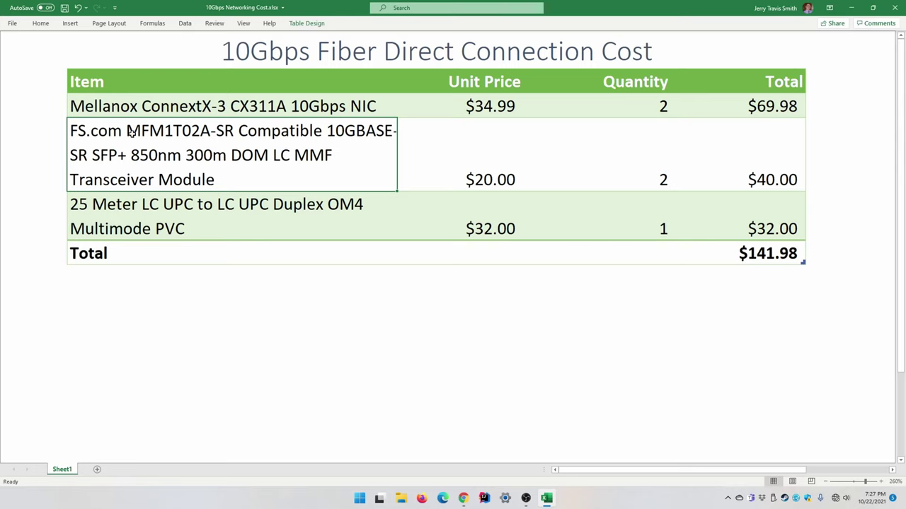
{"action": "double_click", "coordinate": [129, 131]}
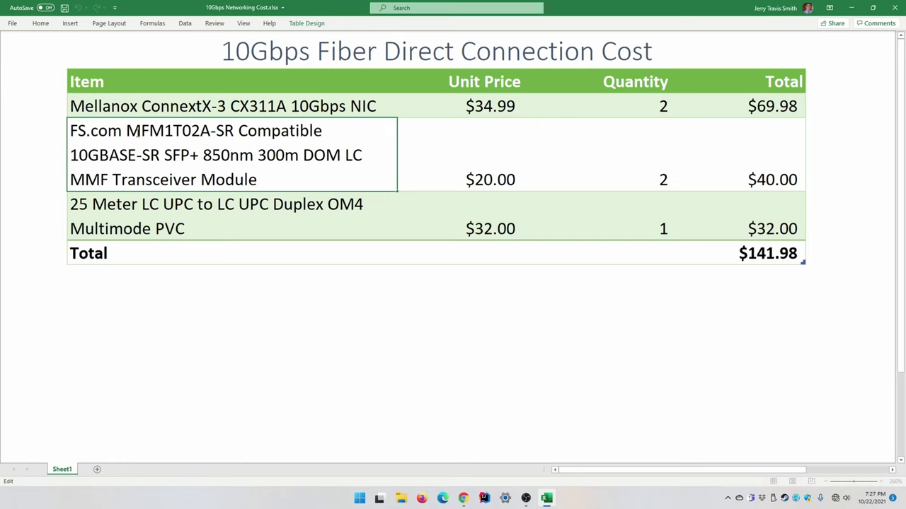
{"action": "left_click_drag", "start_coordinate": [126, 132], "coordinate": [234, 131]}
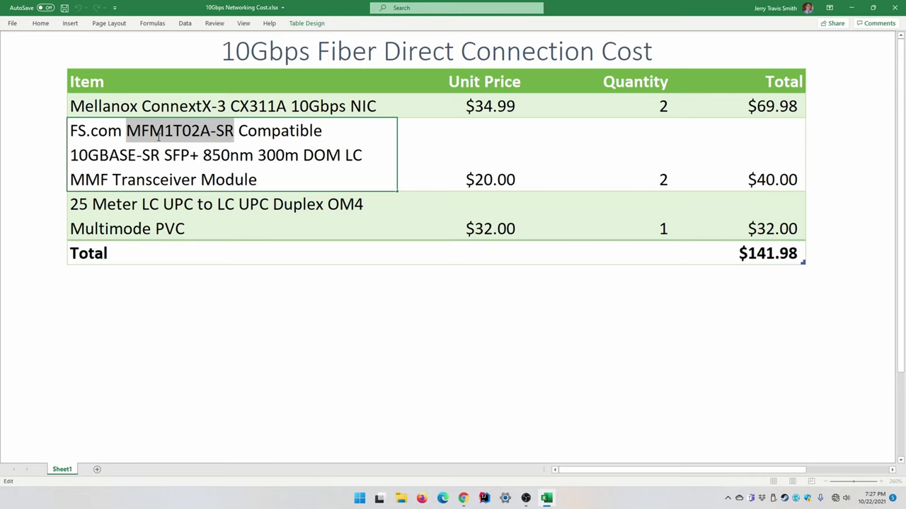
{"action": "left_click", "coordinate": [211, 132]}
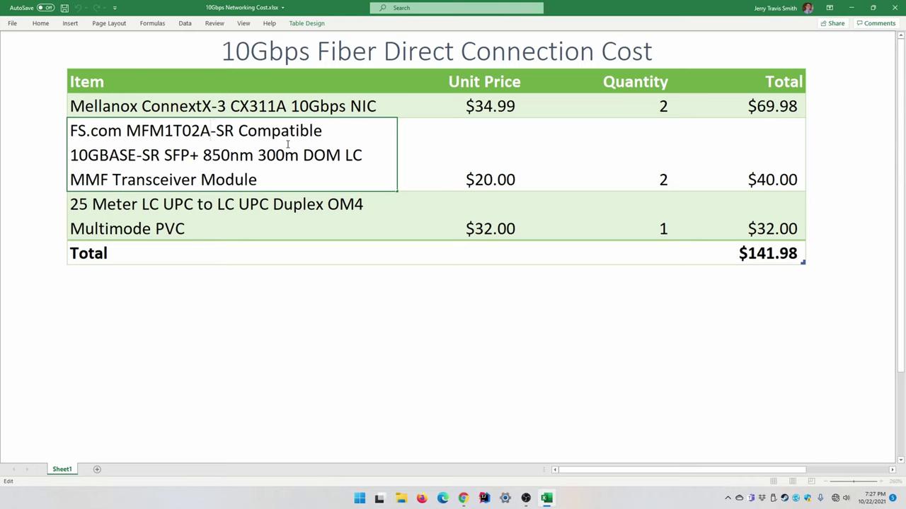
{"action": "key", "text": "Return"}
{"action": "left_click", "coordinate": [286, 144]}
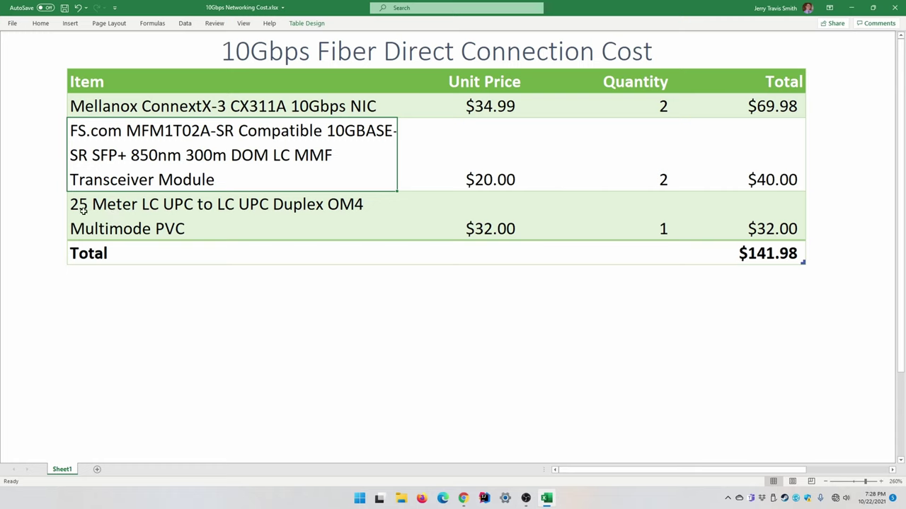
{"action": "left_click", "coordinate": [99, 206]}
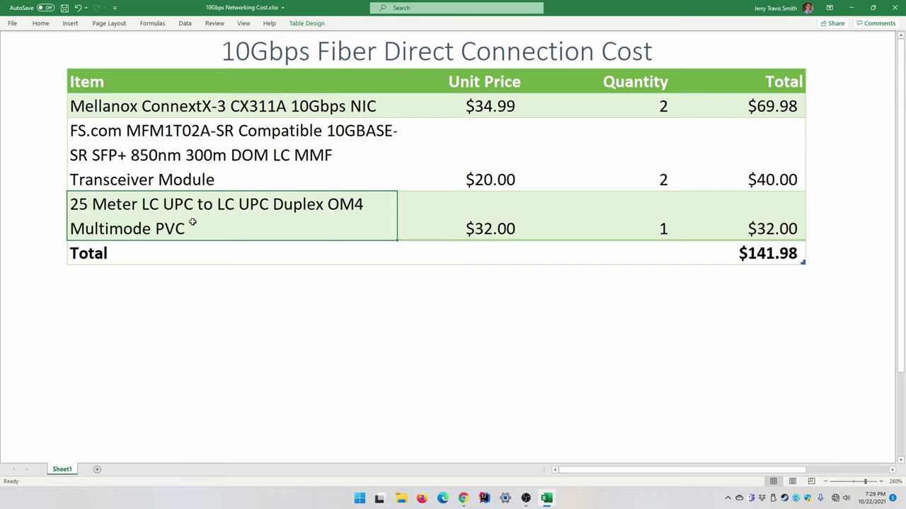
{"action": "left_click", "coordinate": [149, 254]}
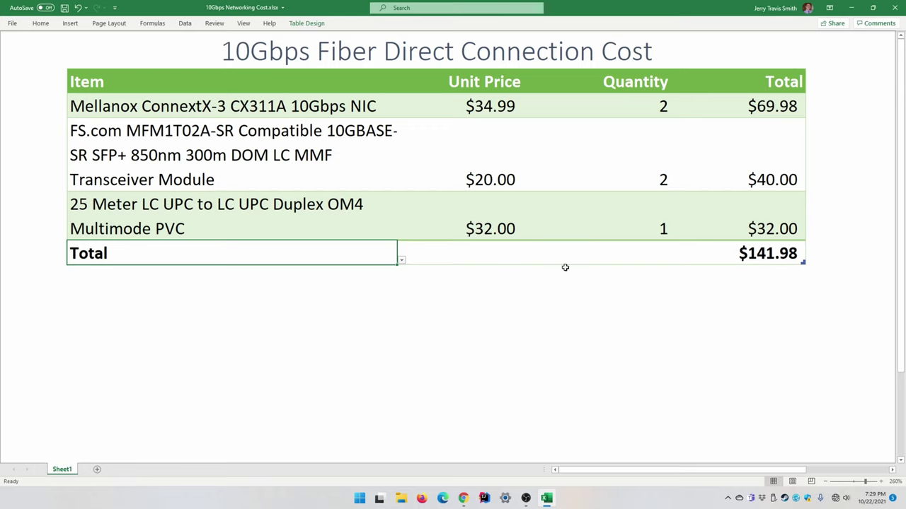
{"action": "left_click", "coordinate": [746, 258]}
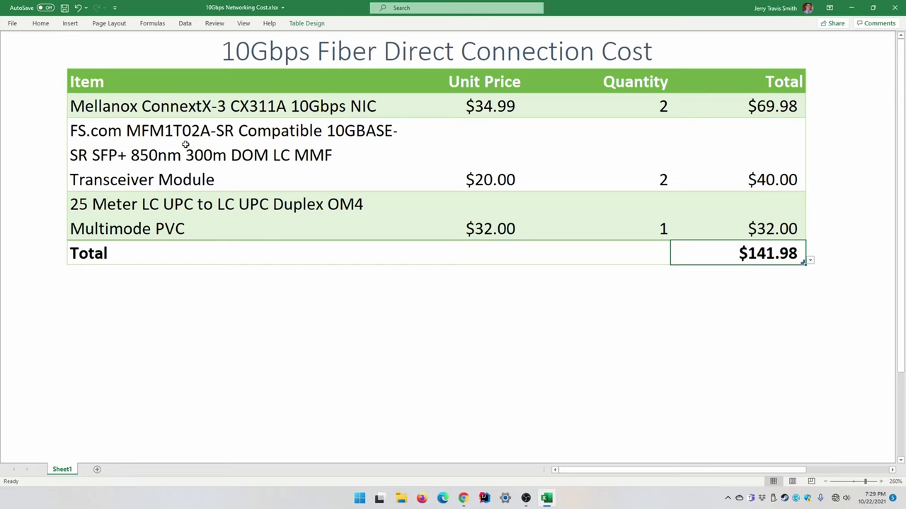
{"action": "left_click", "coordinate": [164, 111]}
{"action": "left_click", "coordinate": [163, 136]}
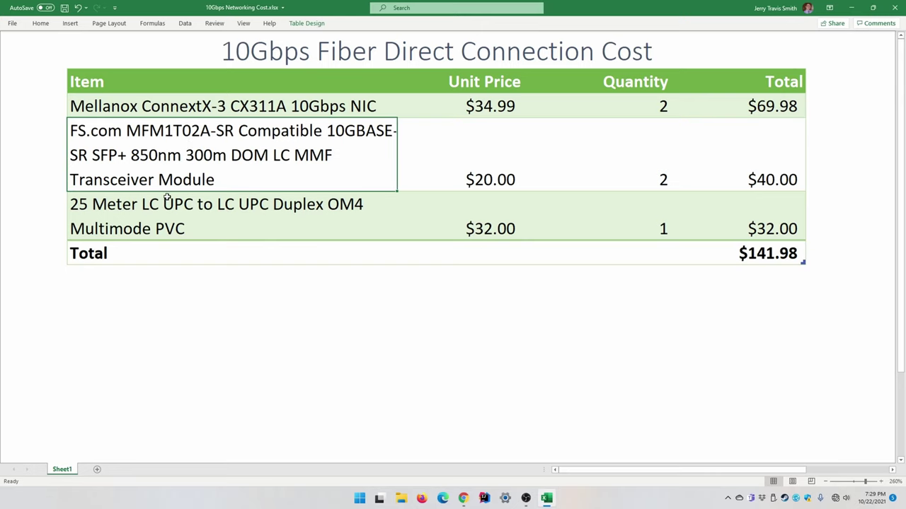
{"action": "left_click", "coordinate": [175, 218]}
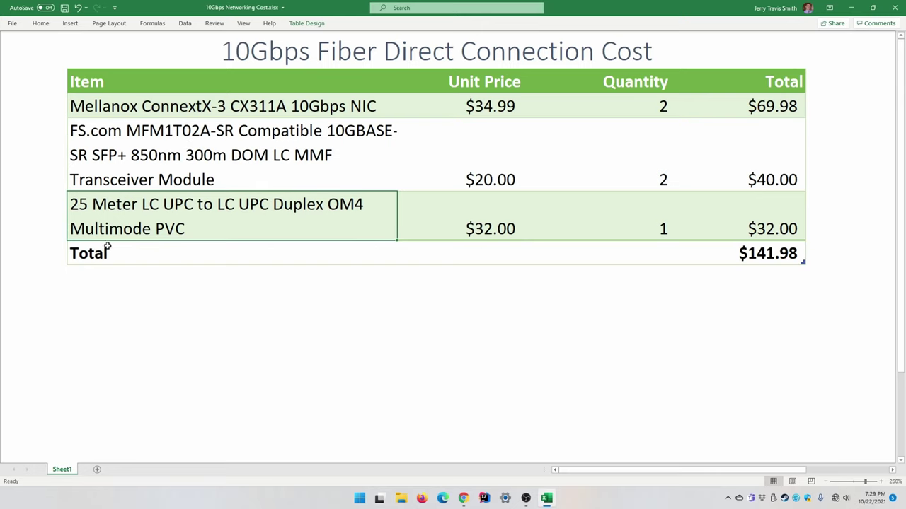
{"action": "left_click", "coordinate": [774, 254]}
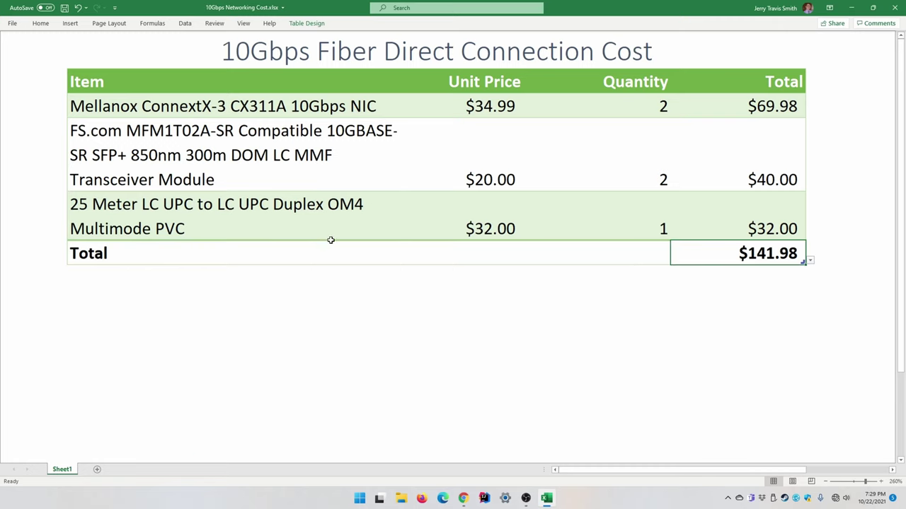
{"action": "left_click", "coordinate": [259, 168]}
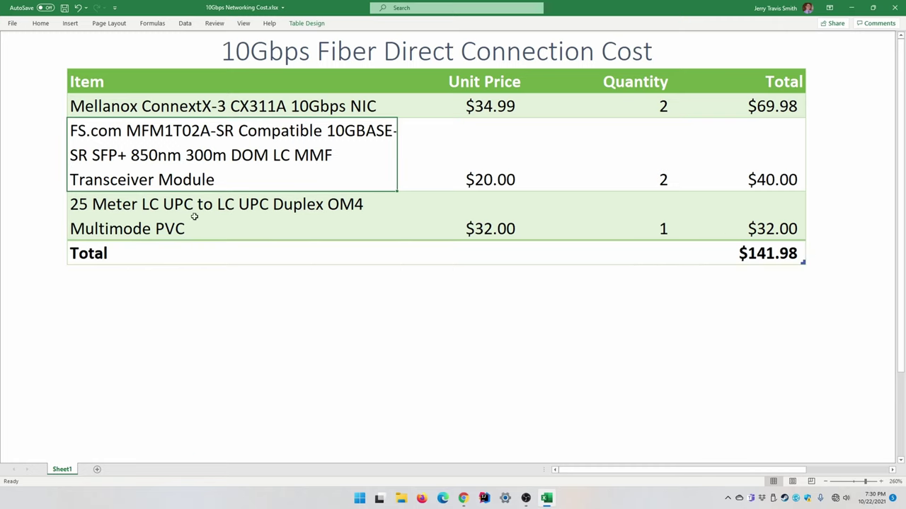